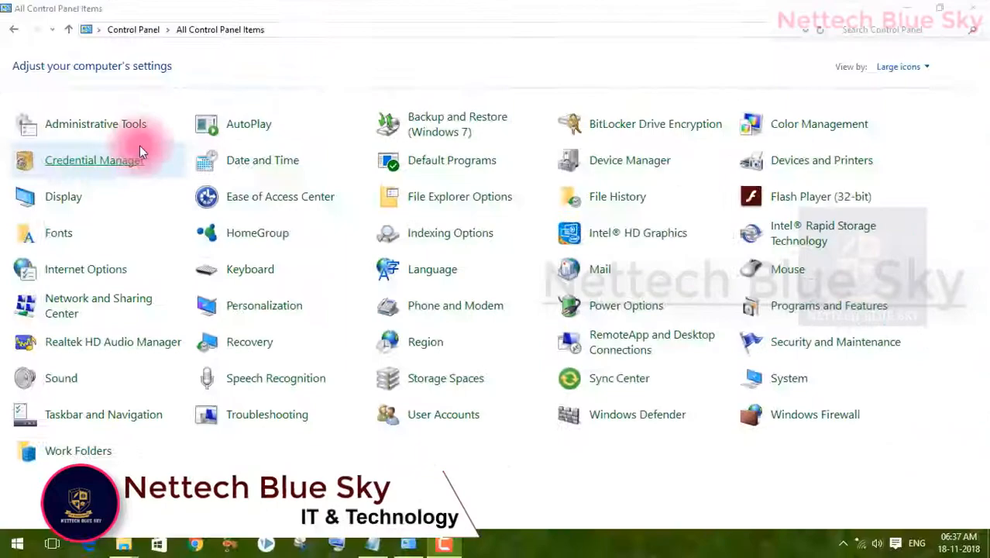
# Step: Open Administrative Tools to view its shortcuts and return to the full list of Control Panel items
pyautogui.doubleClick(91, 128)
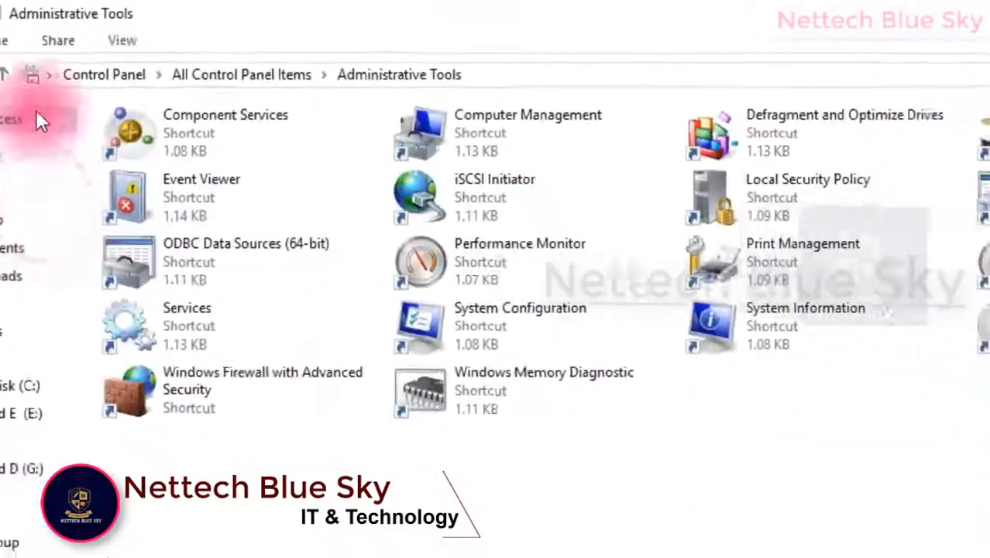
pyautogui.click(120, 84)
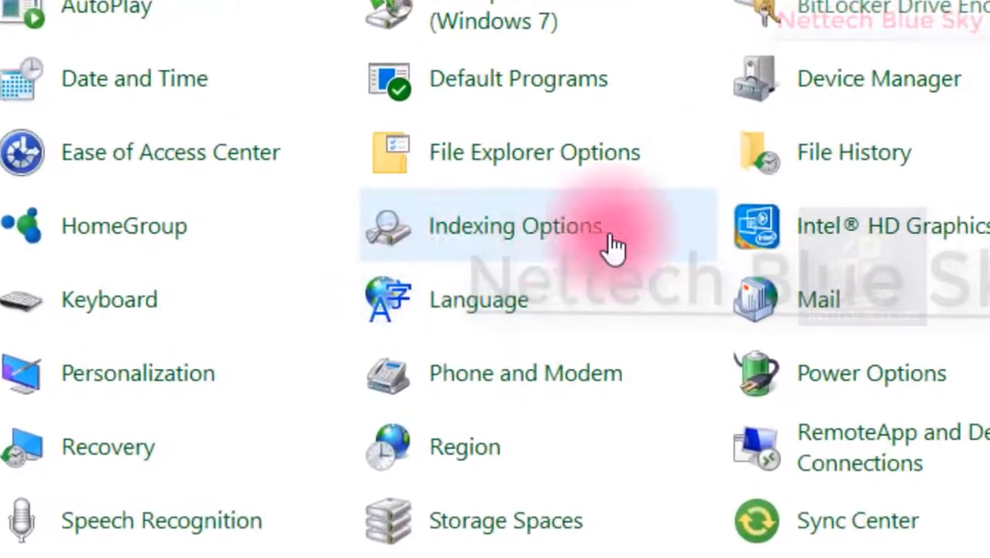
# Step: Open Indexing Options from Control Panel, move its window aside and open the advanced options
pyautogui.click(565, 243)
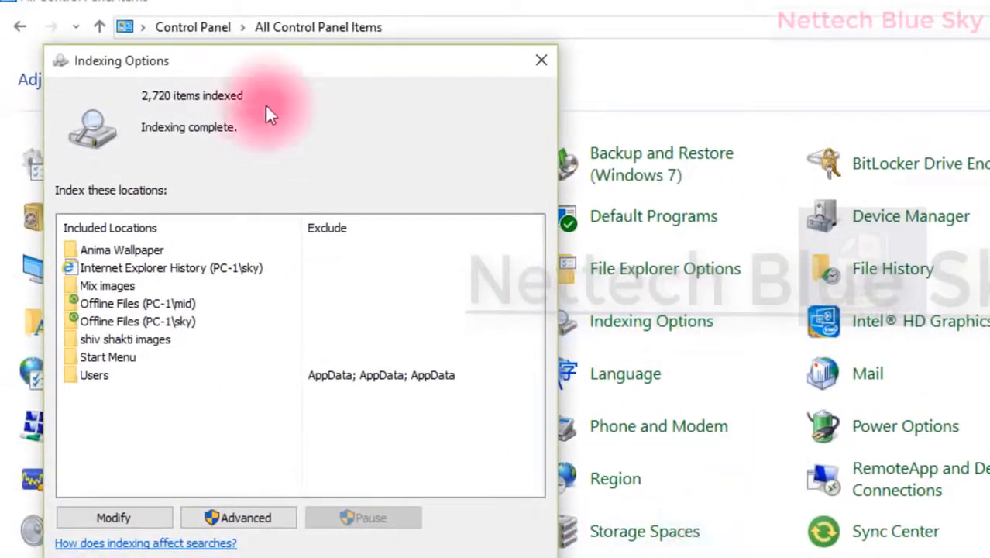
pyautogui.moveTo(271, 59); pyautogui.dragTo(607, 28)
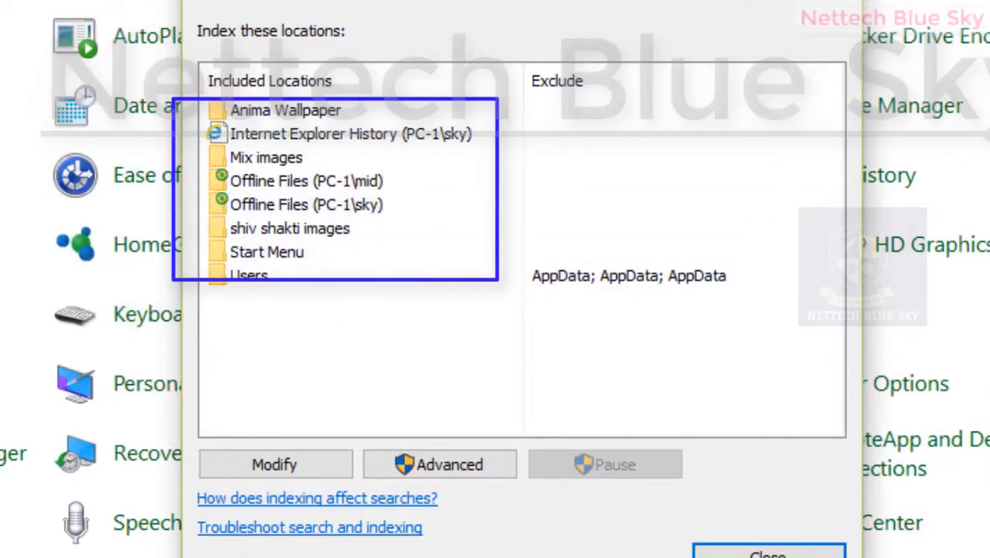
pyautogui.press('Escape')
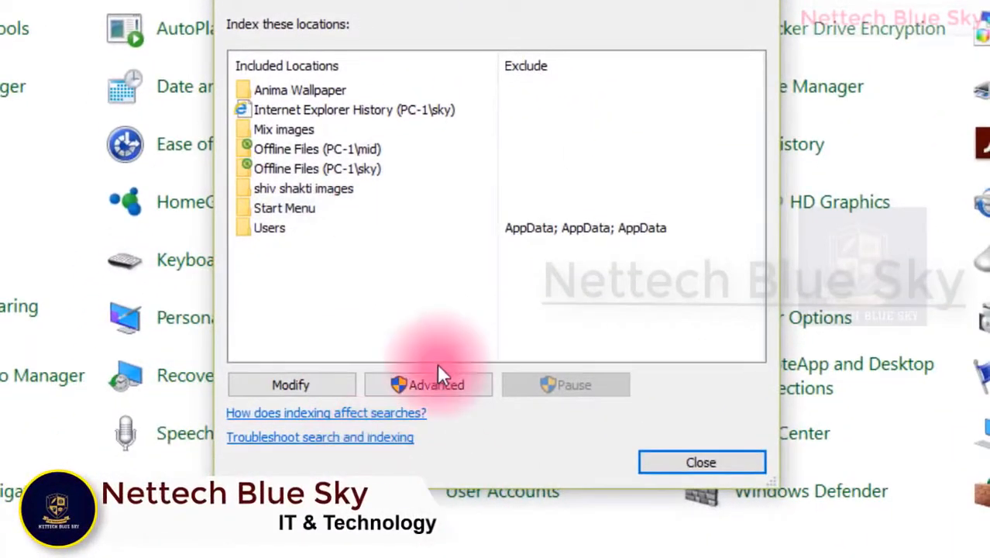
pyautogui.click(425, 385)
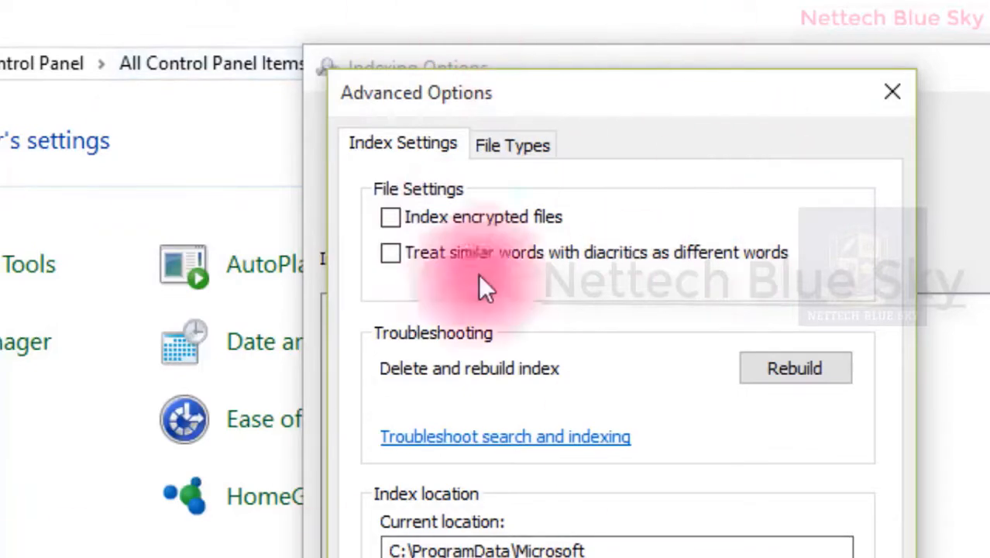
# Step: Turn on Index encrypted files, continue past the data security warning and confirm the advanced options
pyautogui.click(393, 223)
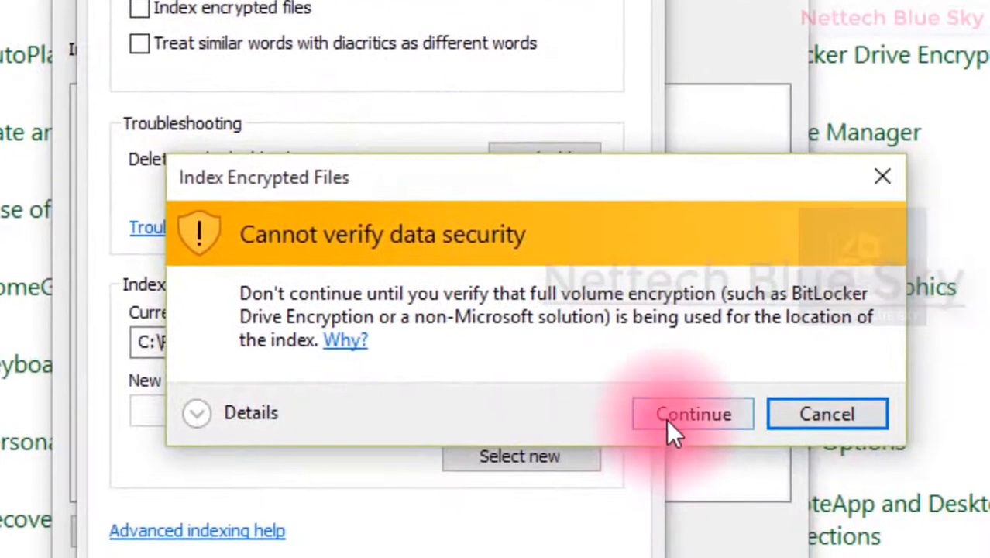
pyautogui.click(668, 423)
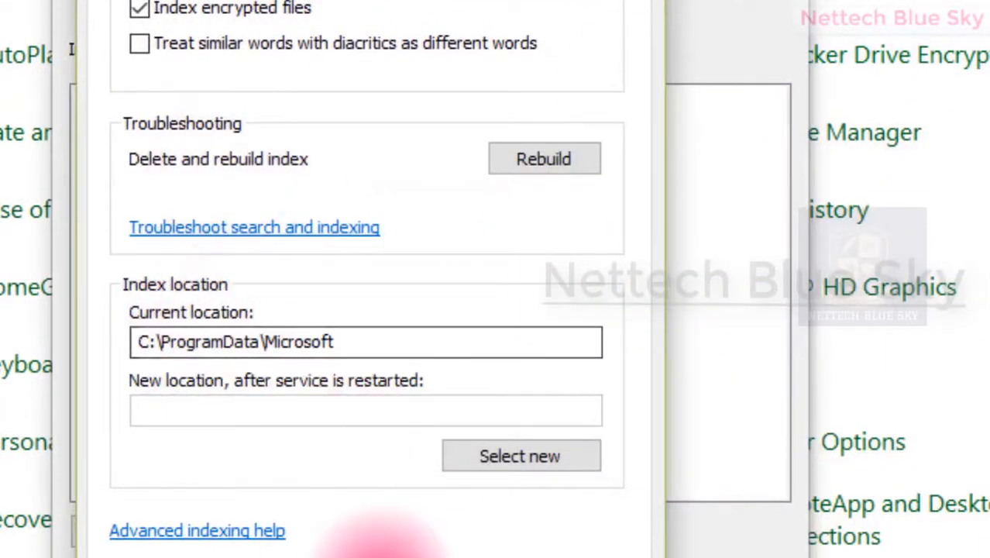
pyautogui.click(422, 547)
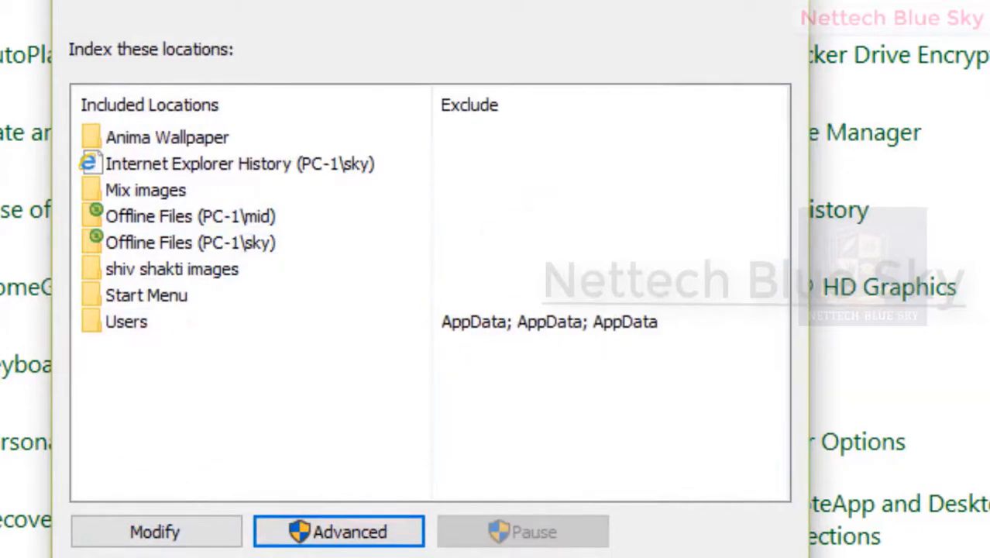
# Step: Reopen the advanced options and turn Index encrypted files off, accepting the index rebuild
pyautogui.click(309, 533)
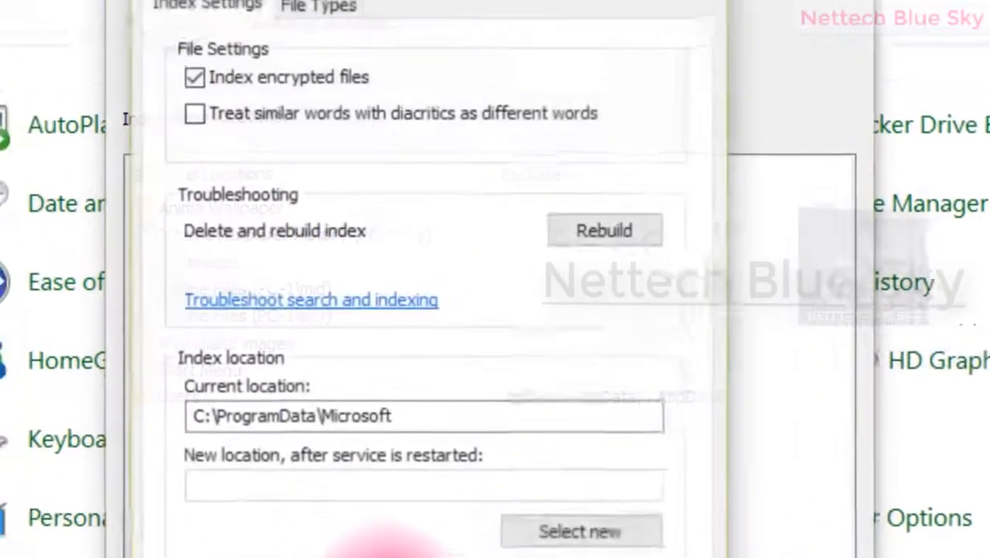
pyautogui.click(196, 78)
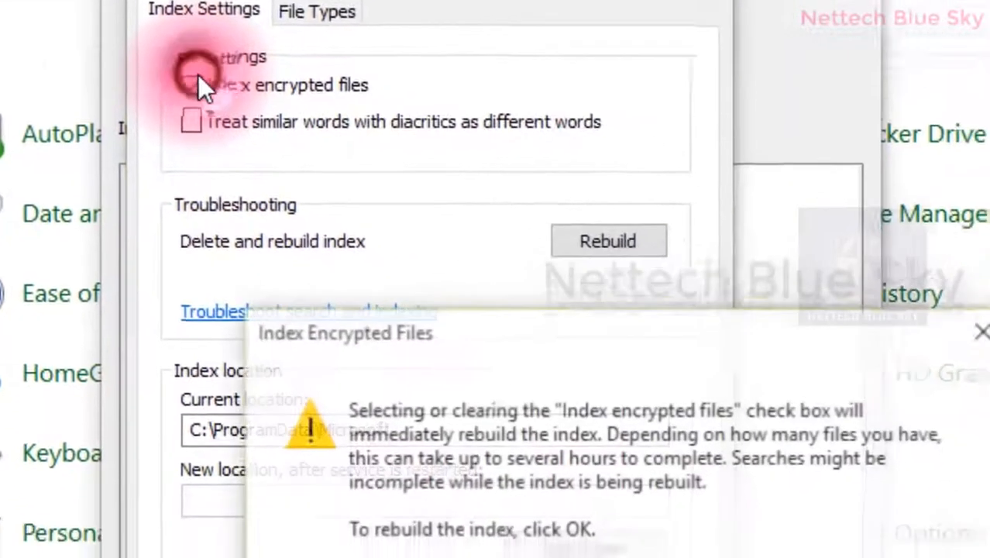
pyautogui.click(625, 496)
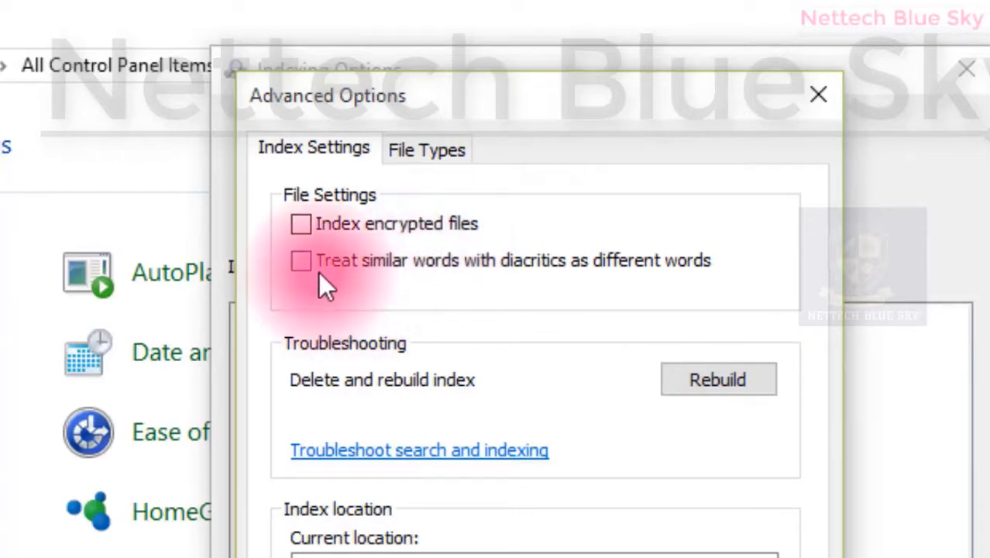
# Step: Try the option to treat similar words with diacritics as different words, and close the advanced options
pyautogui.click(303, 260)
pyautogui.click(579, 424)
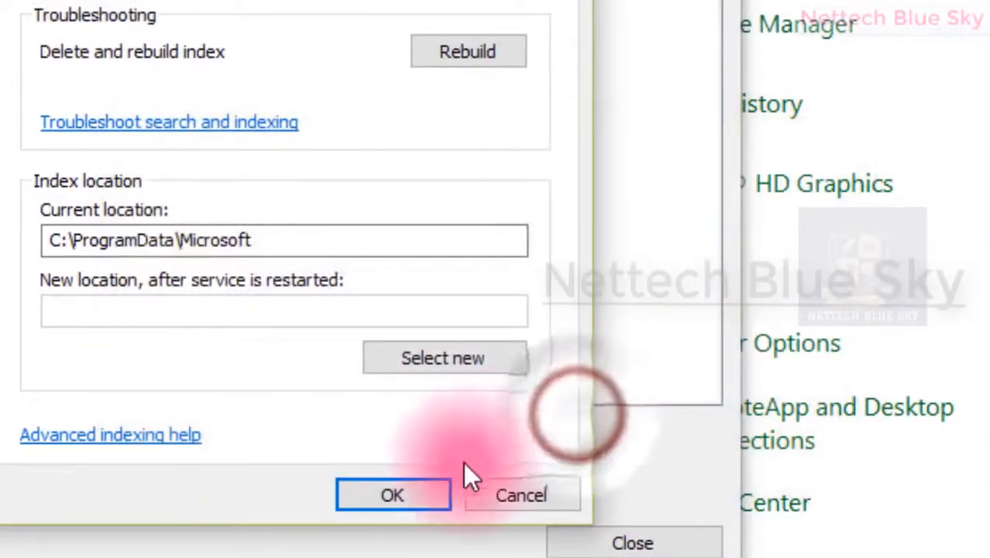
pyautogui.click(430, 496)
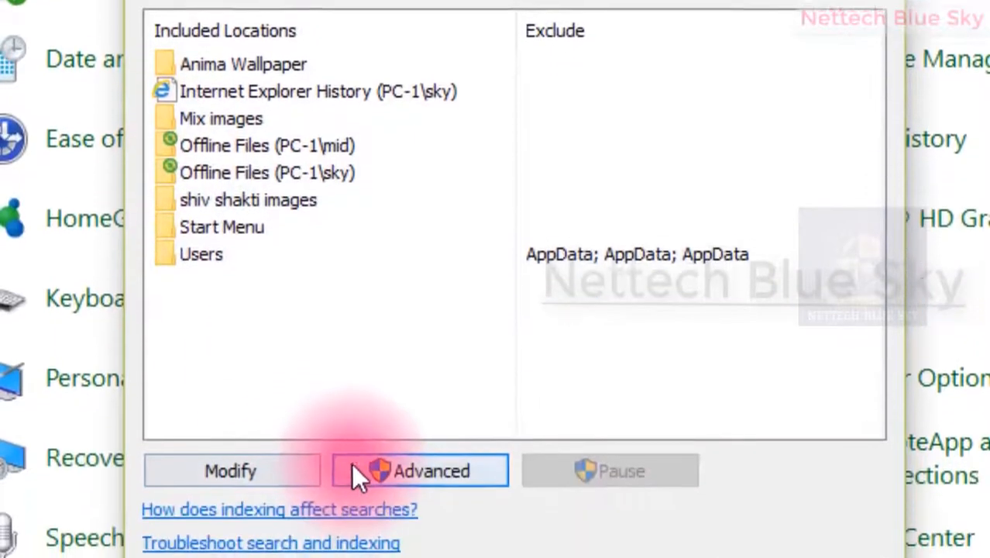
# Step: Reopen the advanced options, check the current index location and browse the drives for a new location without choosing one
pyautogui.click(354, 474)
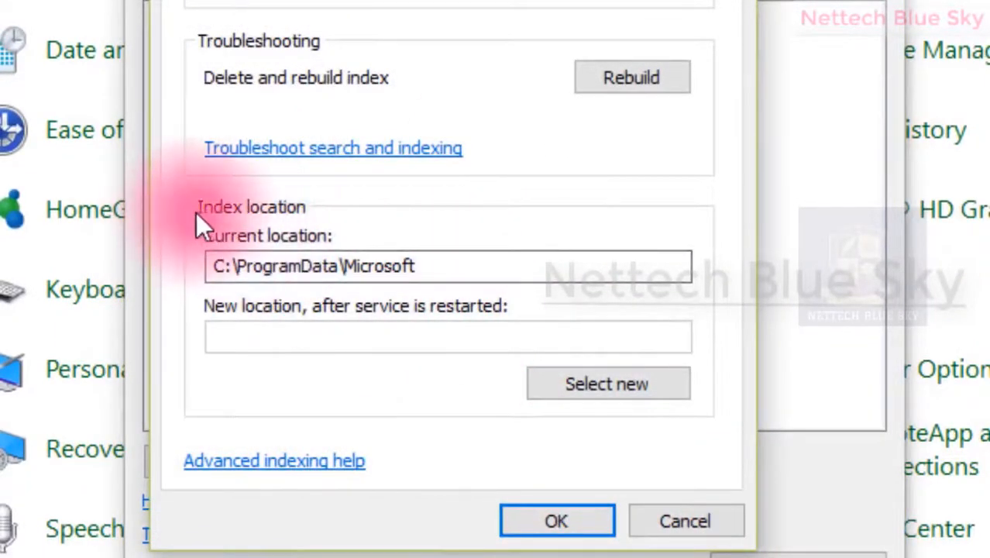
pyautogui.doubleClick(433, 270)
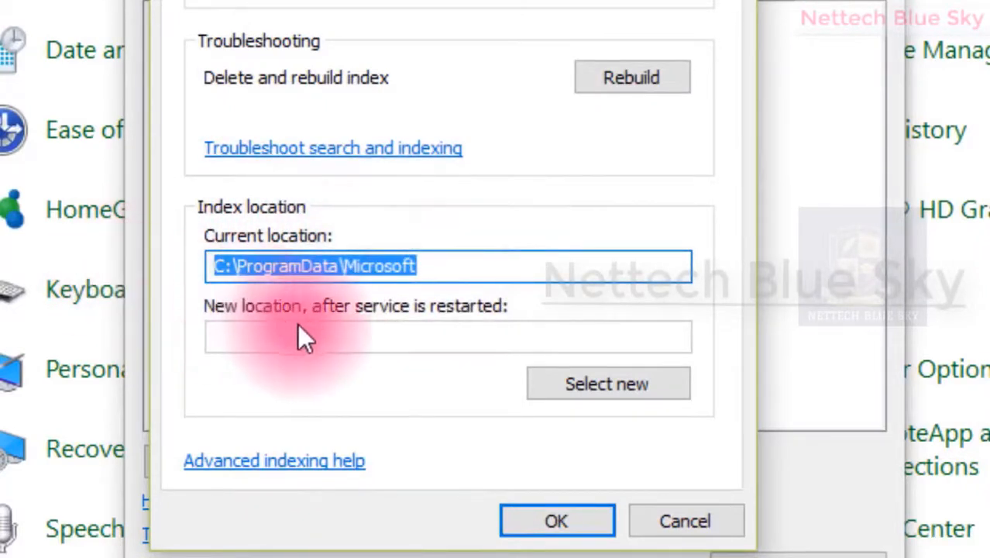
pyautogui.click(340, 341)
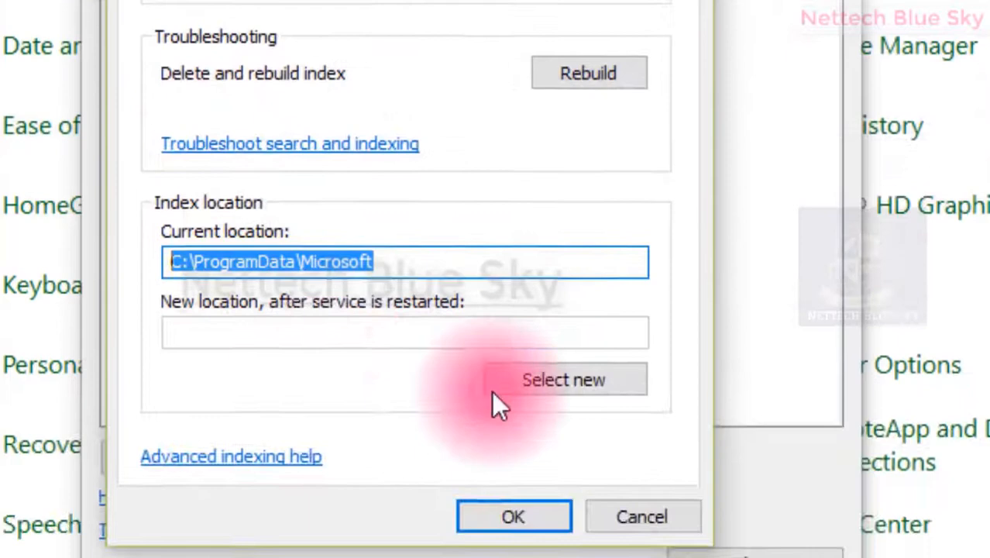
pyautogui.click(504, 553)
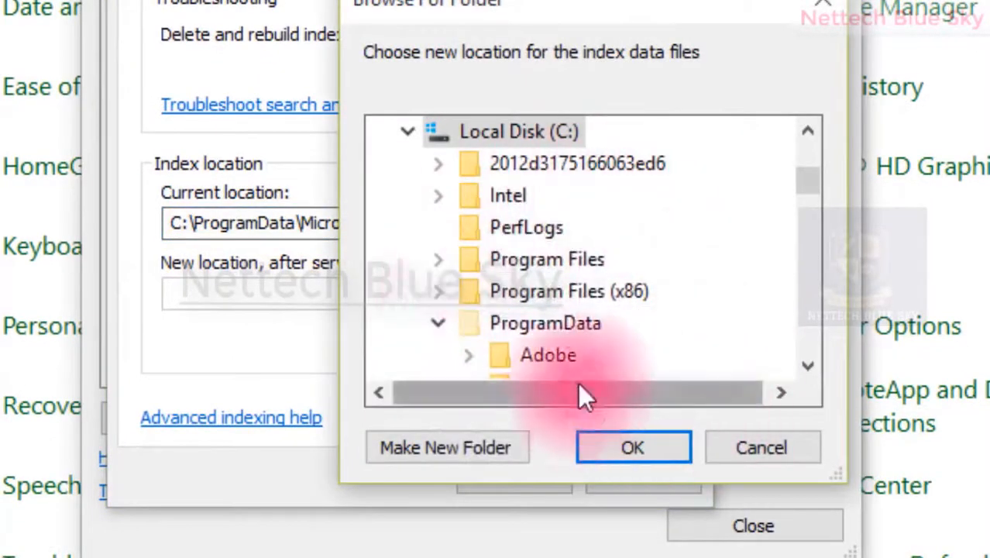
pyautogui.scroll(-6, 570, 355)
pyautogui.scroll(-10, 555, 302)
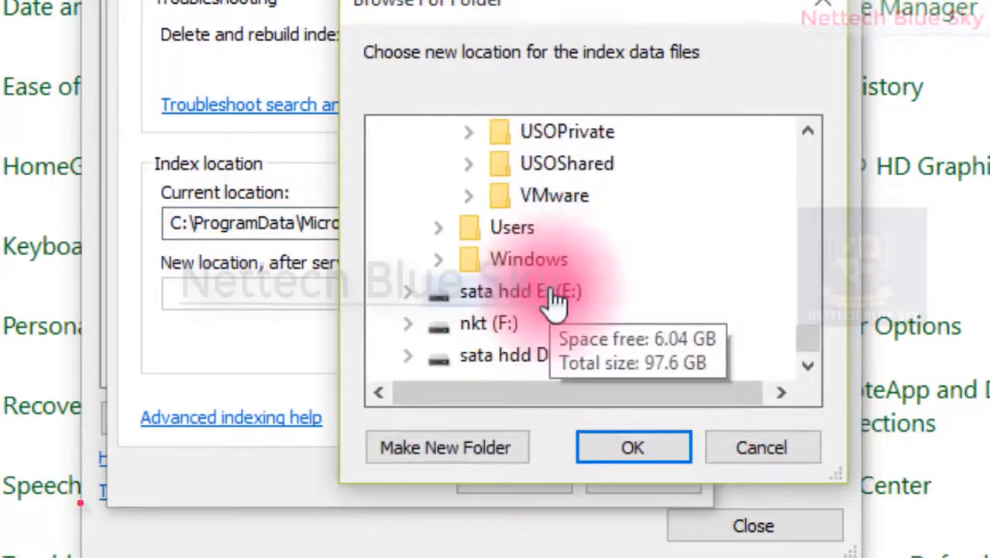
pyautogui.click(770, 432)
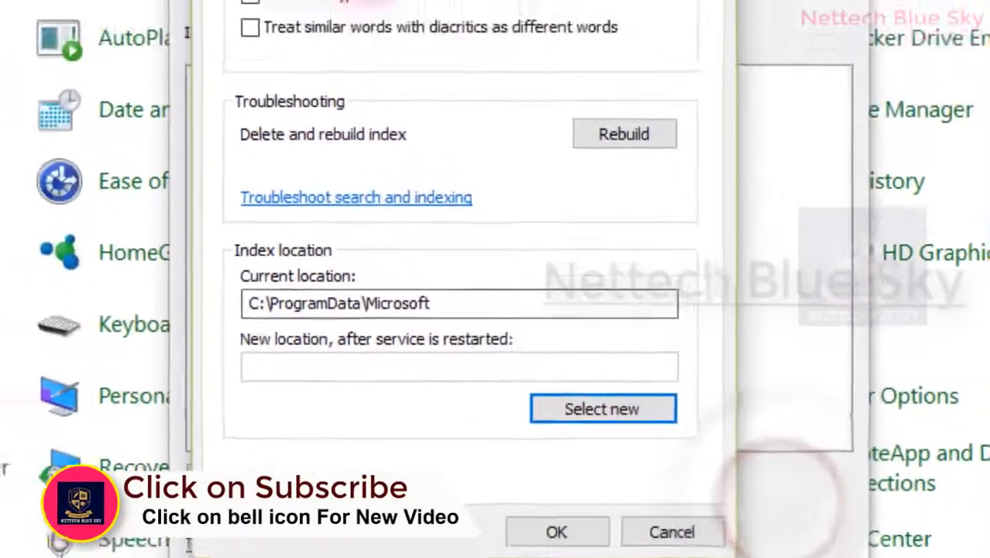
# Step: Show the file types in the advanced indexing options and examine the extensions with their filter descriptions
pyautogui.click(362, 0)
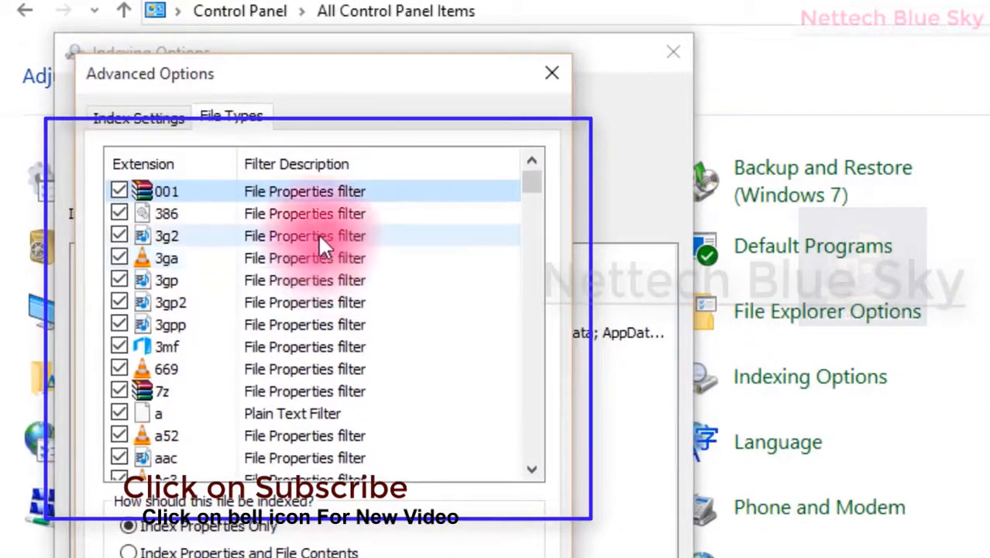
pyautogui.scroll(-14, 318, 234)
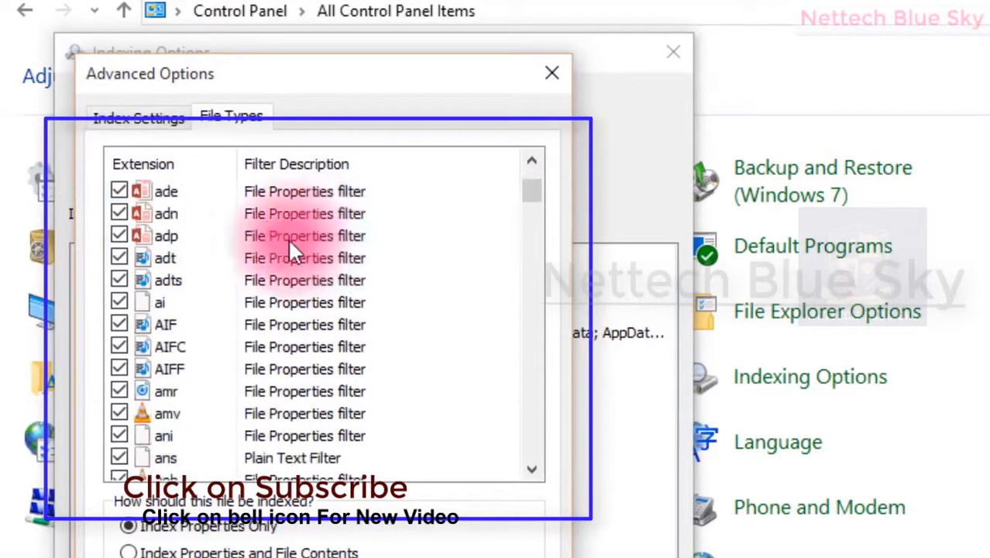
pyautogui.scroll(-15, 287, 238)
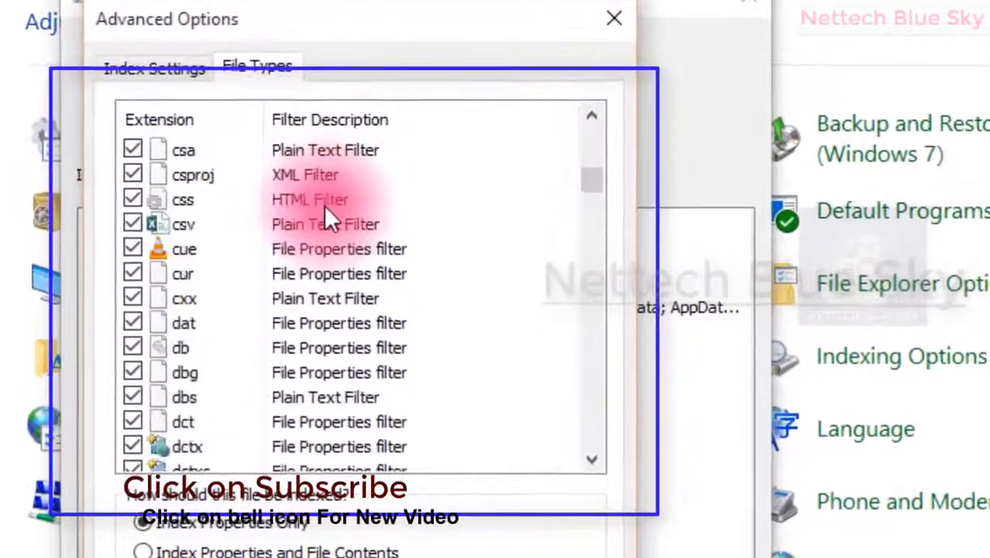
pyautogui.scroll(-15, 326, 207)
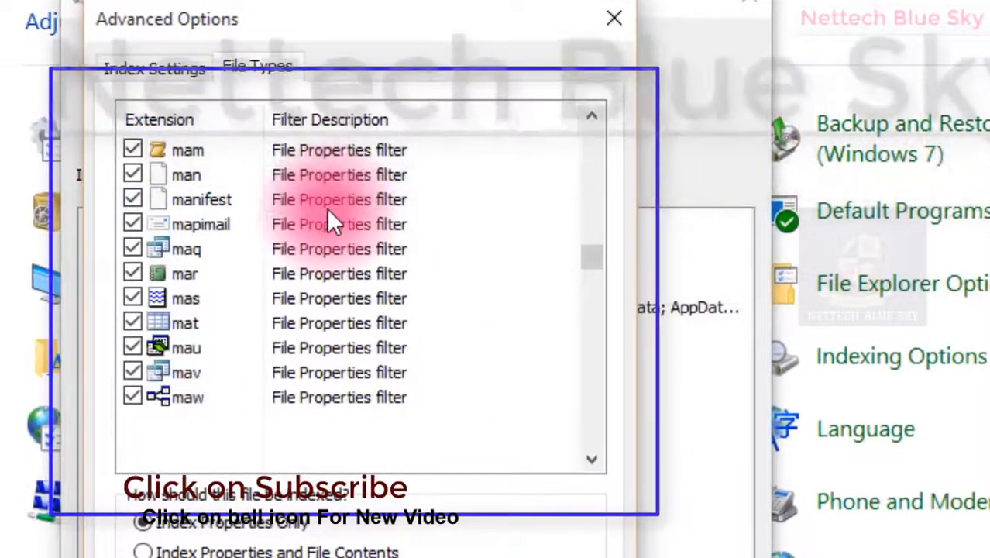
pyautogui.scroll(15, 326, 207)
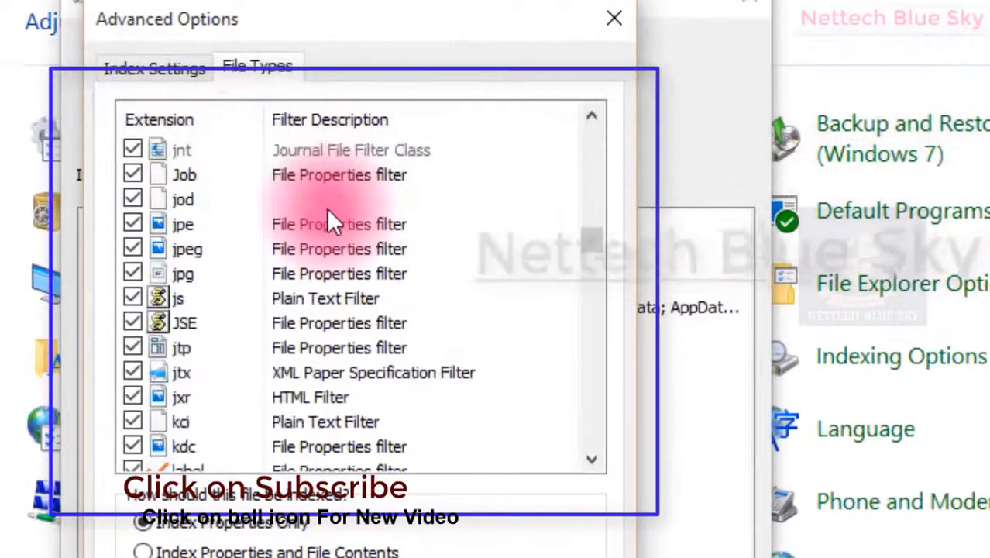
pyautogui.scroll(15, 326, 208)
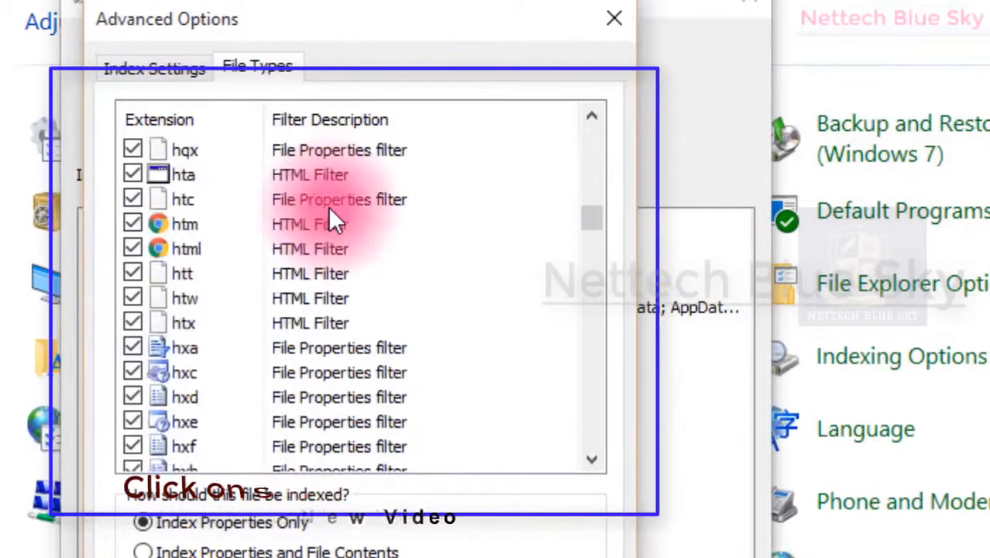
pyautogui.scroll(12, 328, 206)
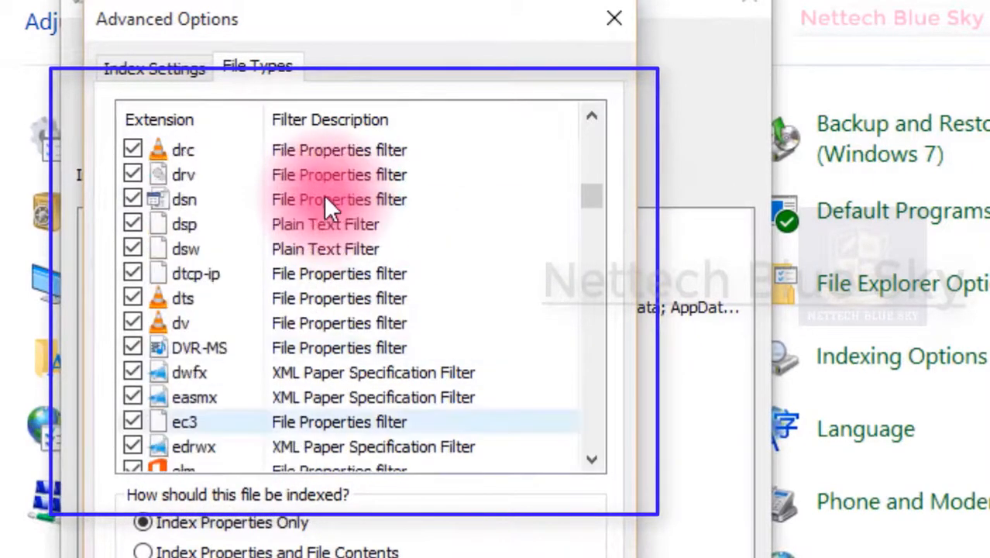
pyautogui.scroll(7, 324, 200)
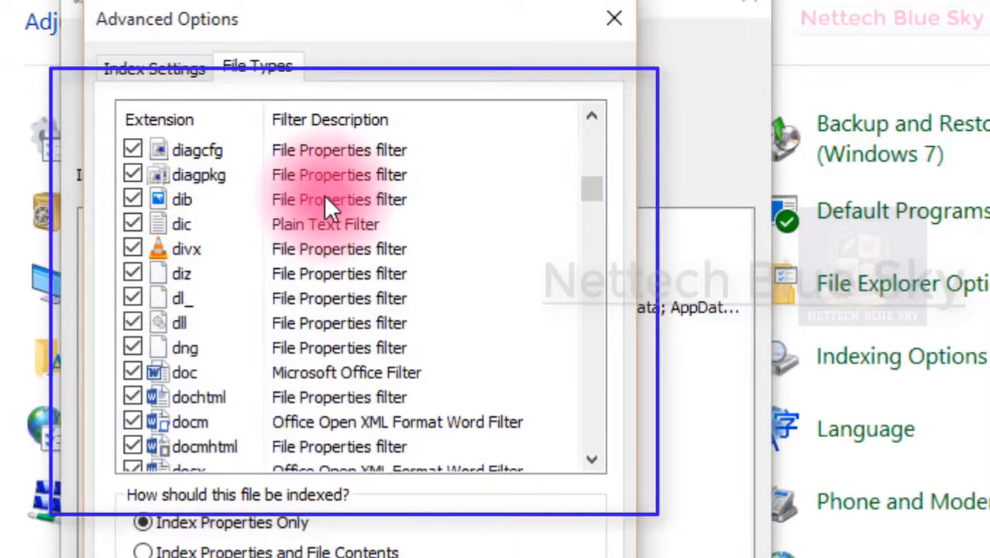
pyautogui.scroll(6, 324, 200)
pyautogui.scroll(15, 323, 200)
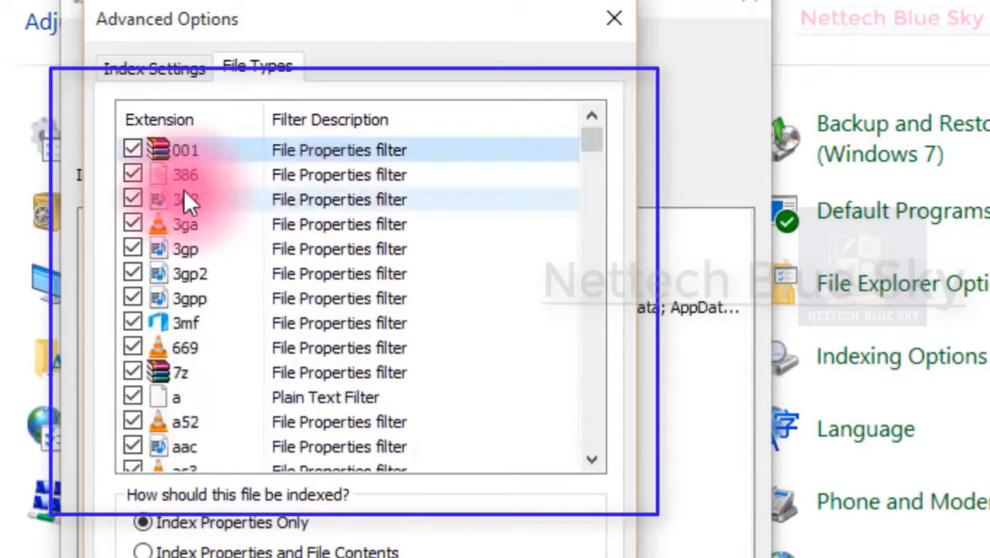
# Step: Select the extensions from 3g2 to 3gpp one after another and look further through the file type list
pyautogui.click(197, 192)
pyautogui.click(214, 224)
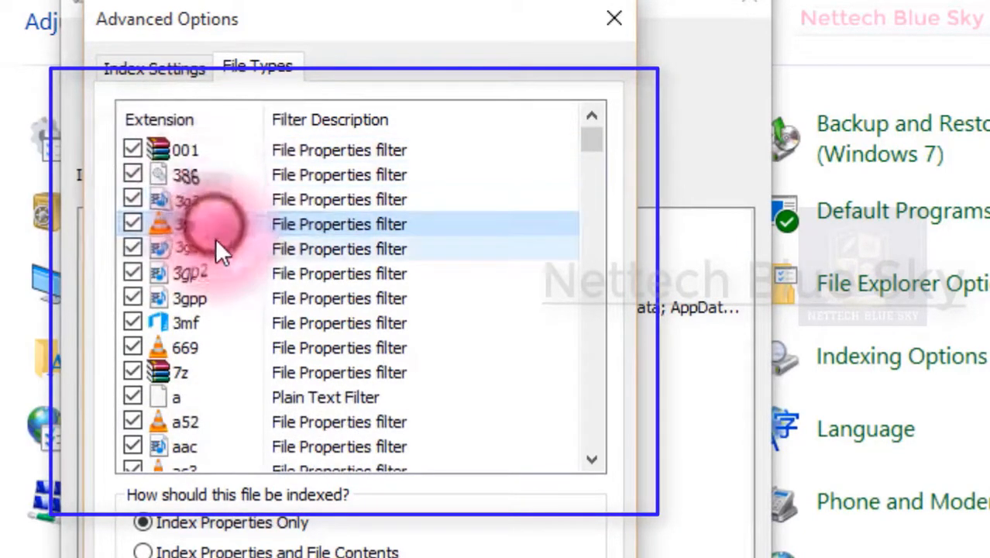
pyautogui.click(216, 245)
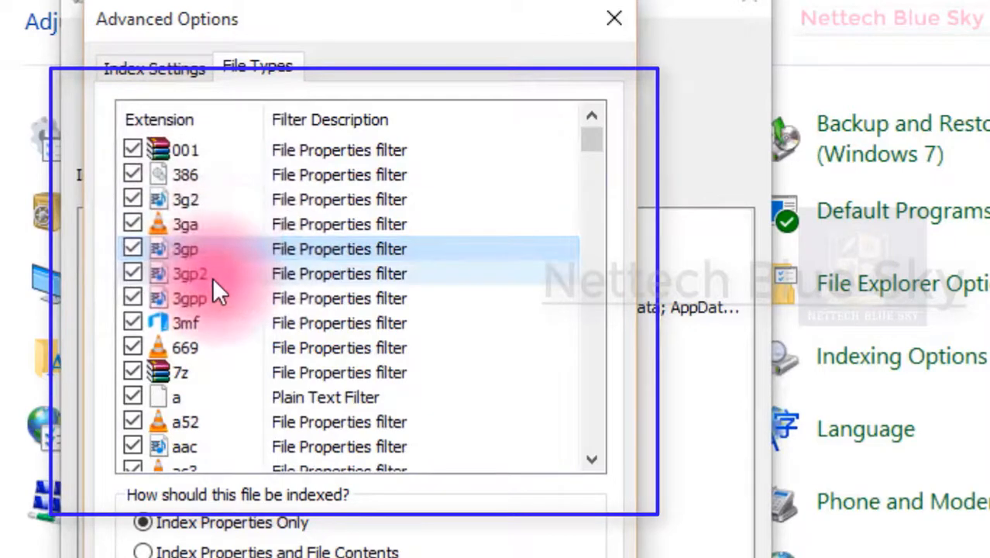
pyautogui.click(214, 277)
pyautogui.click(217, 294)
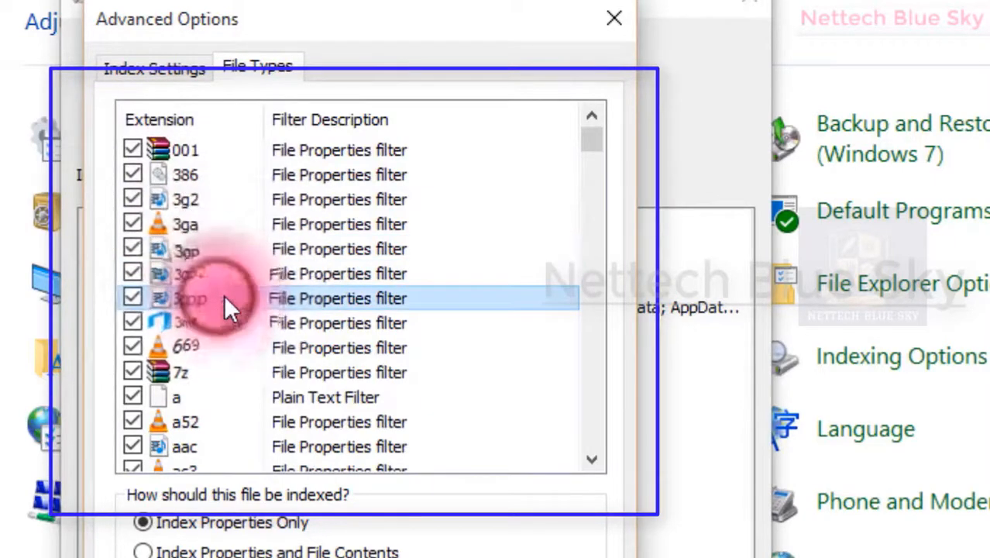
pyautogui.scroll(-2, 300, 289)
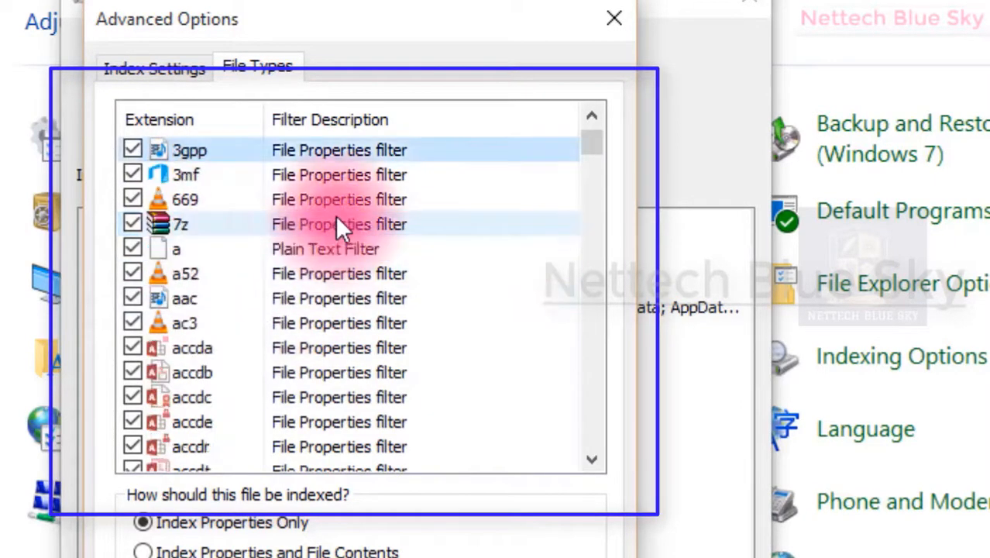
pyautogui.scroll(2, 337, 218)
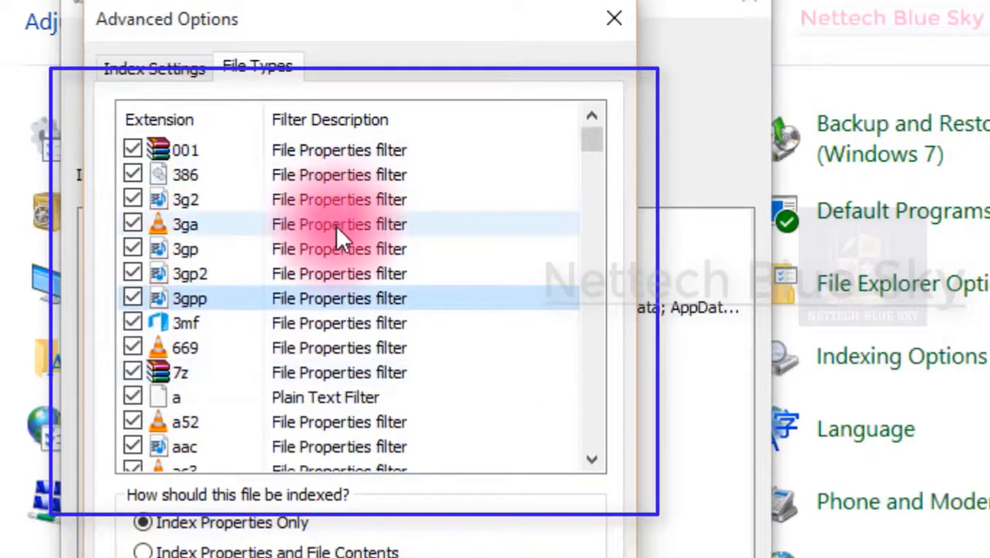
pyautogui.click(333, 237)
pyautogui.scroll(-20, 334, 242)
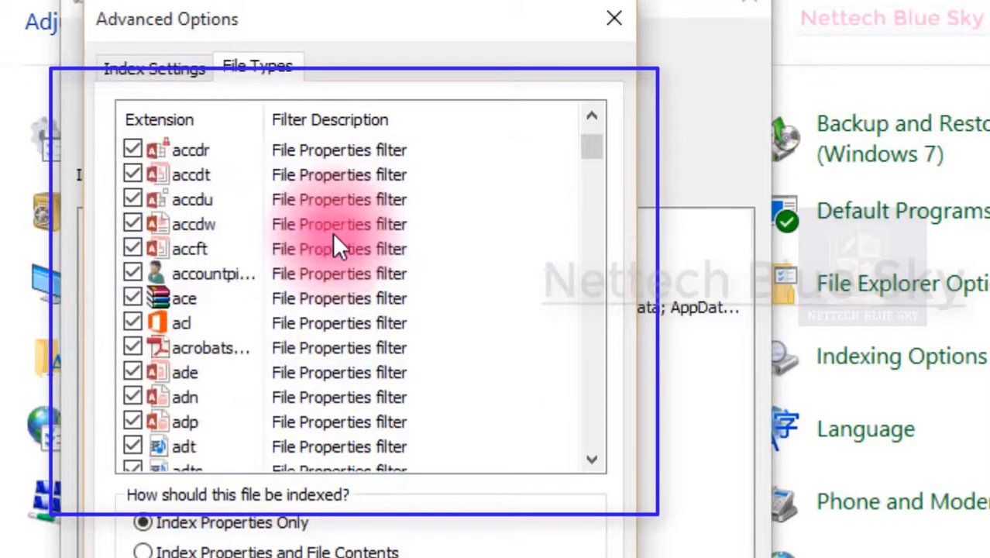
# Step: Examine the indexed file extensions from accdr through those starting with p, comparing their filter descriptions
pyautogui.scroll(-20, 334, 239)
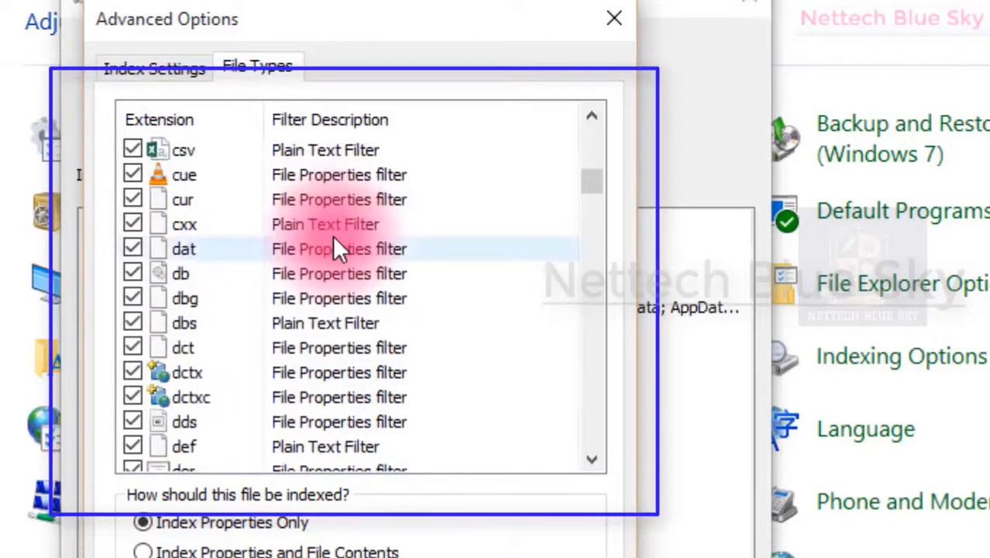
pyautogui.scroll(-20, 335, 247)
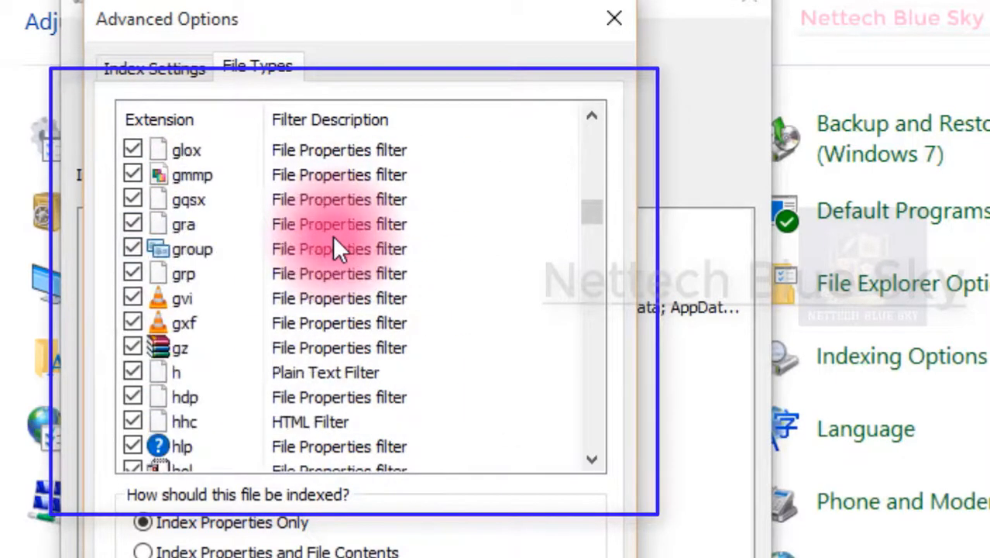
pyautogui.scroll(-20, 332, 236)
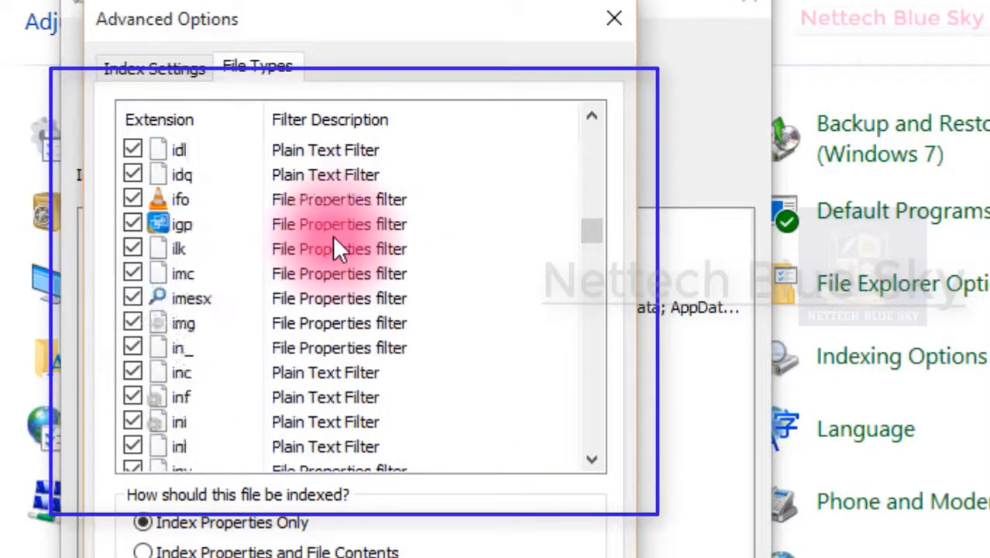
pyautogui.scroll(12, 332, 236)
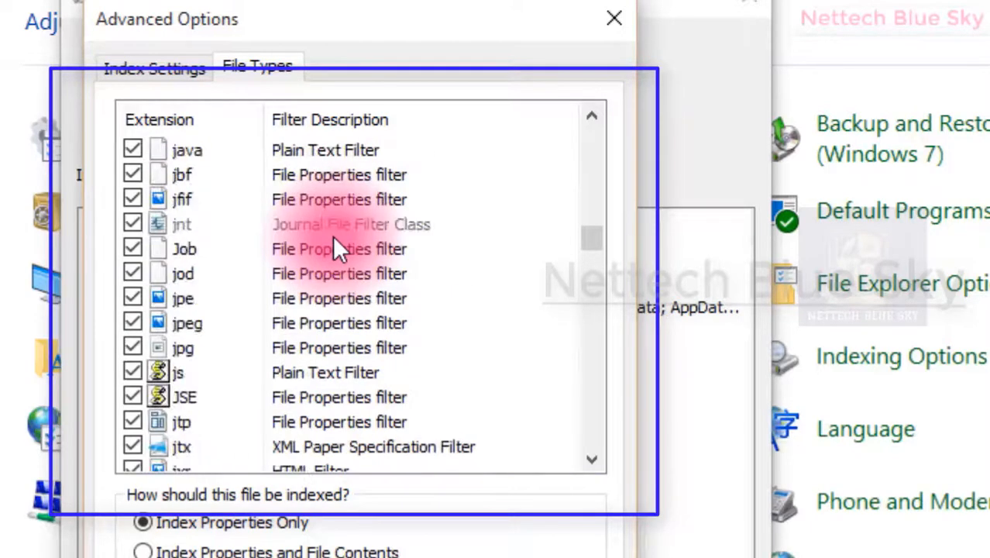
pyautogui.scroll(4, 334, 240)
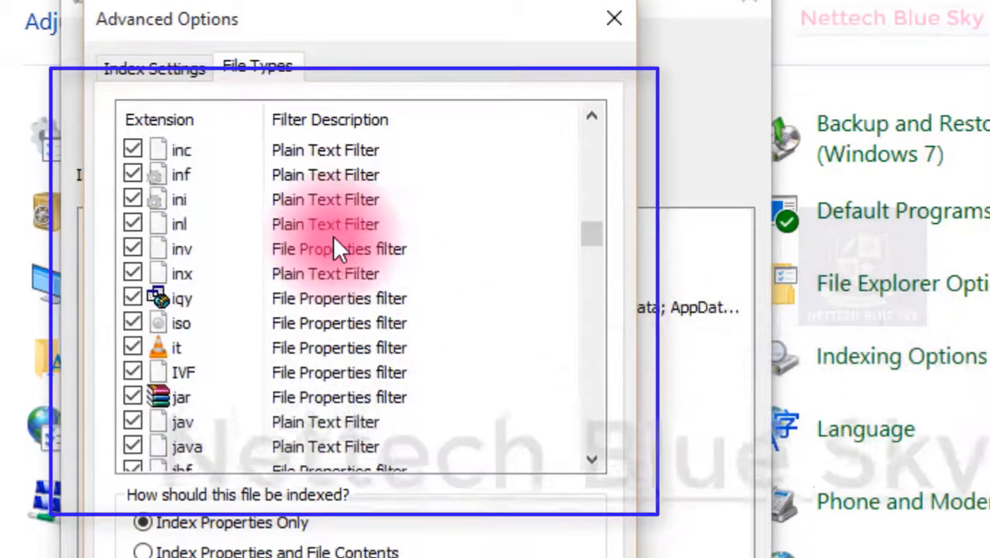
pyautogui.scroll(-8, 334, 240)
pyautogui.scroll(-8, 334, 238)
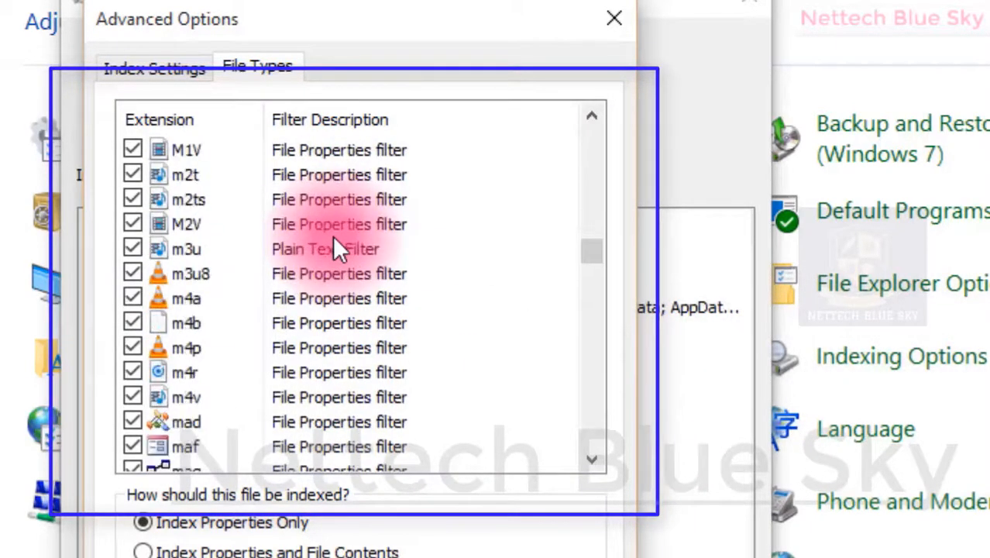
pyautogui.scroll(-4, 334, 248)
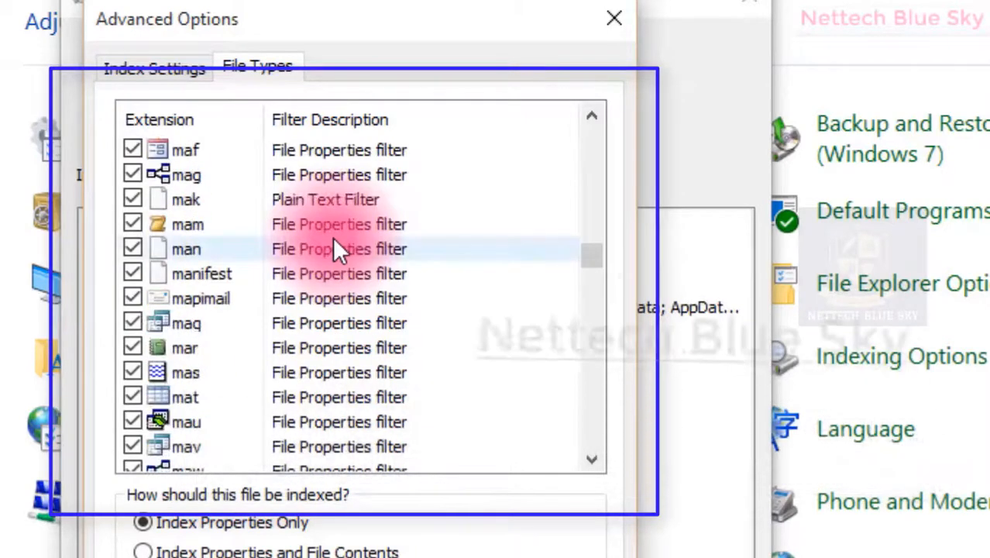
pyautogui.scroll(-2, 335, 248)
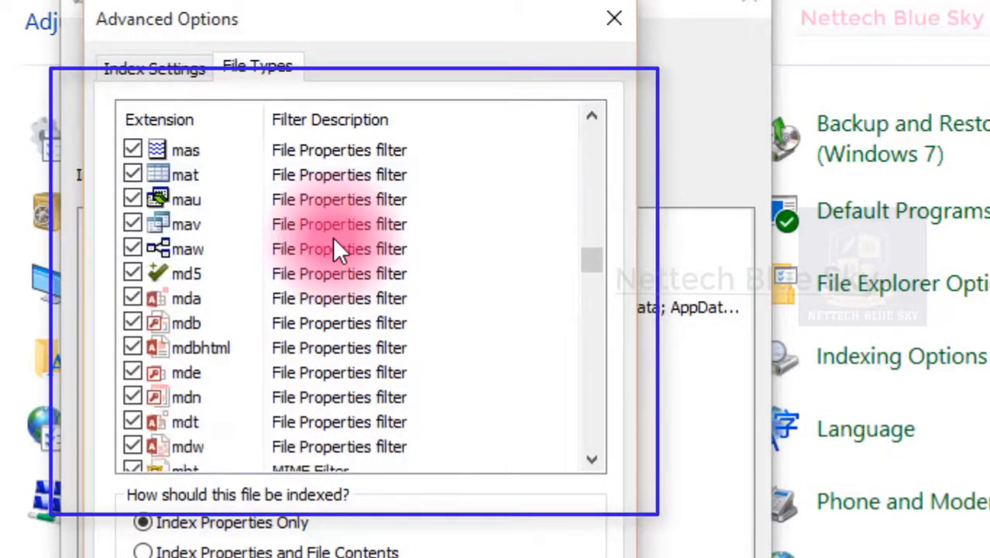
pyautogui.scroll(2, 335, 239)
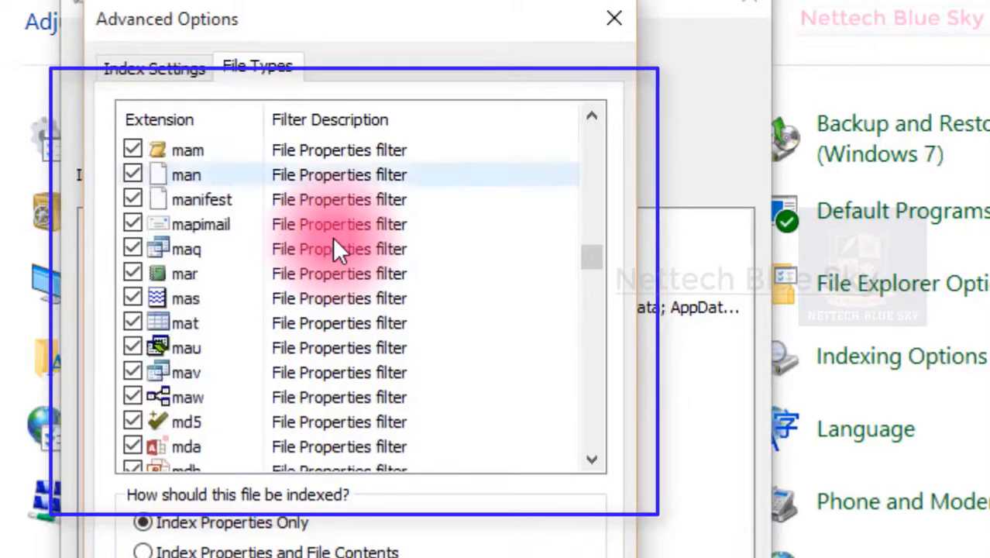
pyautogui.scroll(-4, 335, 239)
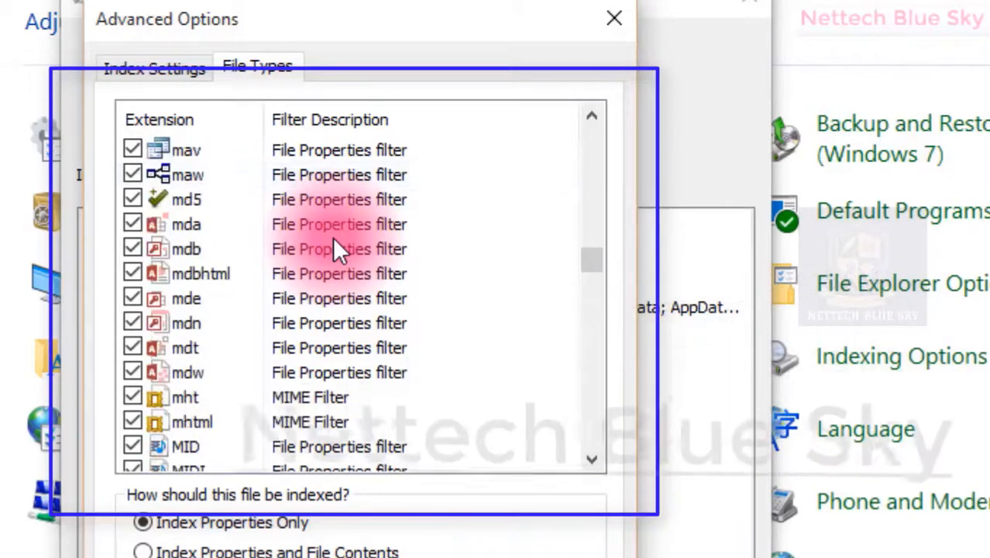
pyautogui.scroll(-2, 335, 239)
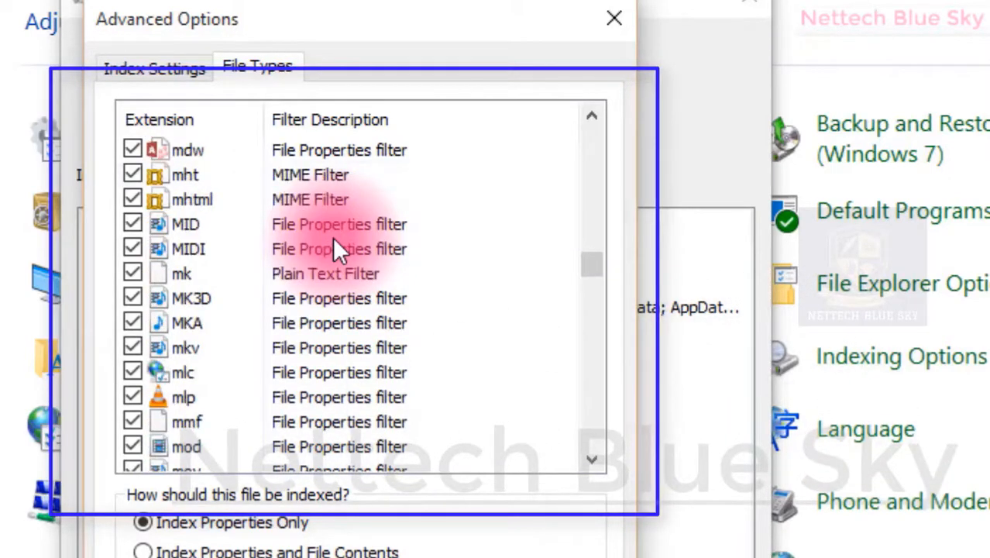
pyautogui.scroll(-10, 332, 238)
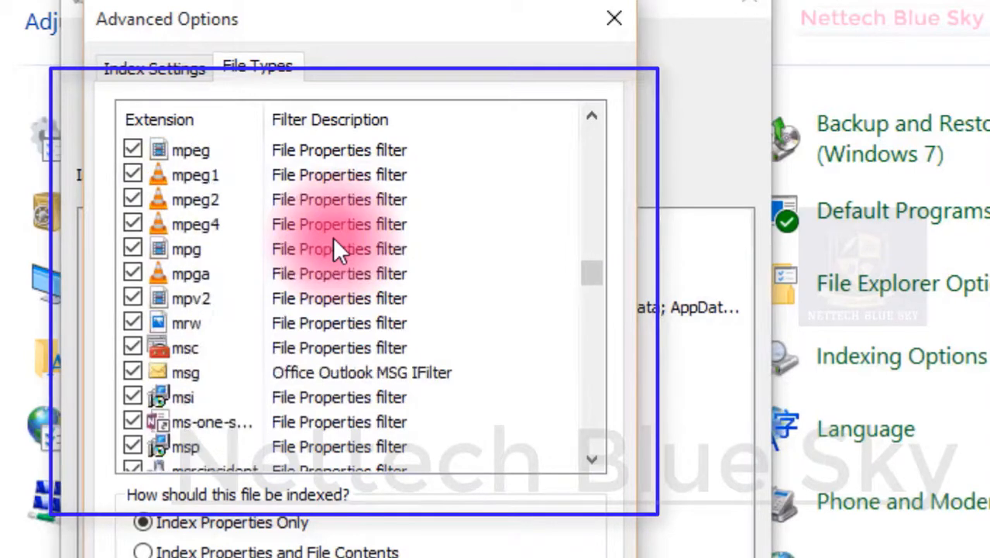
pyautogui.scroll(-2, 335, 240)
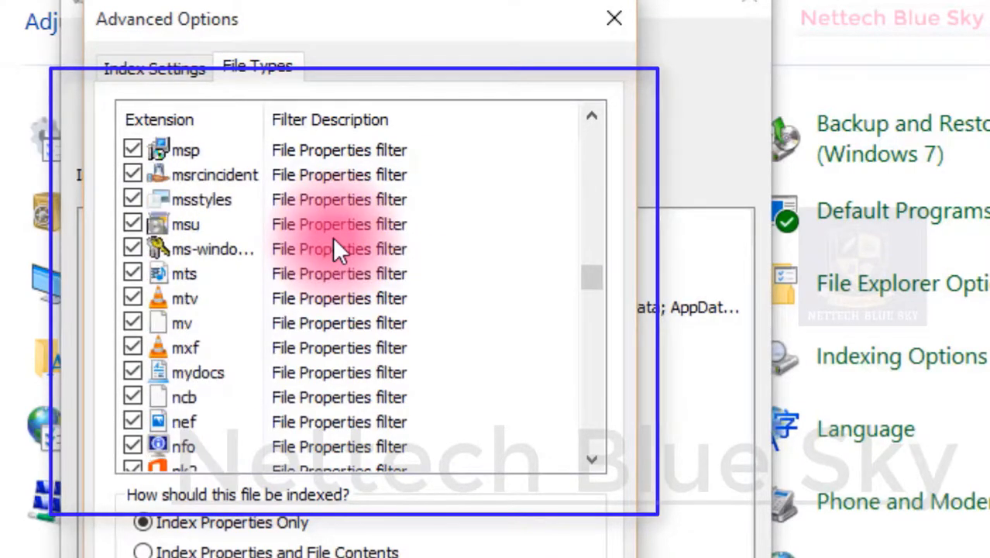
pyautogui.scroll(-1, 332, 237)
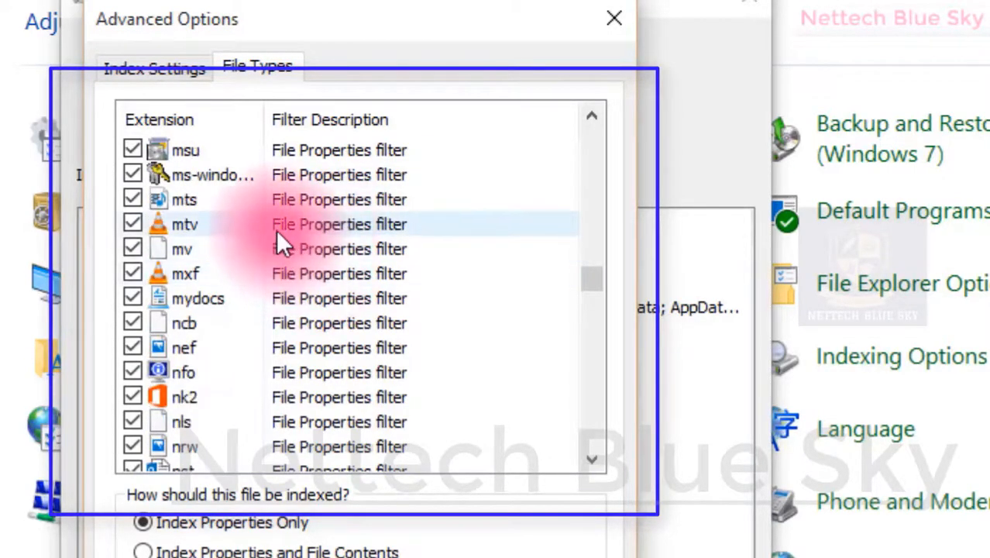
pyautogui.scroll(-13, 316, 269)
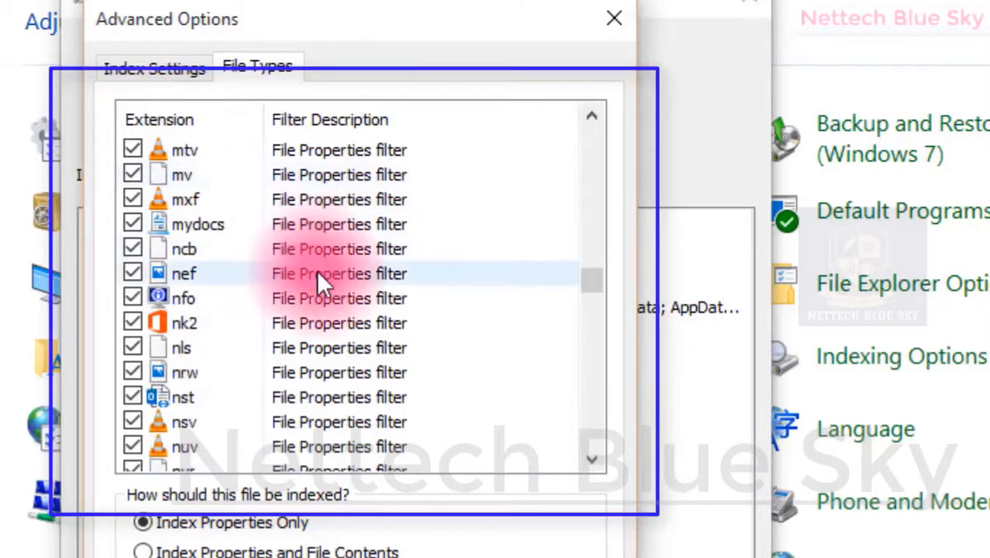
pyautogui.scroll(-10, 318, 275)
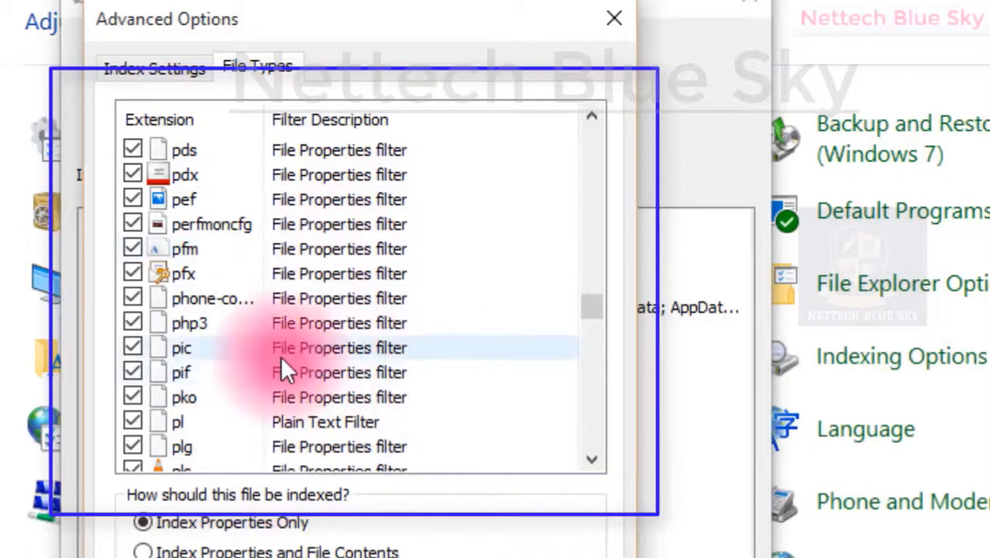
# Step: Select the php3 and pif extensions one after another and look further through the file types as far as the vm extensions
pyautogui.click(313, 334)
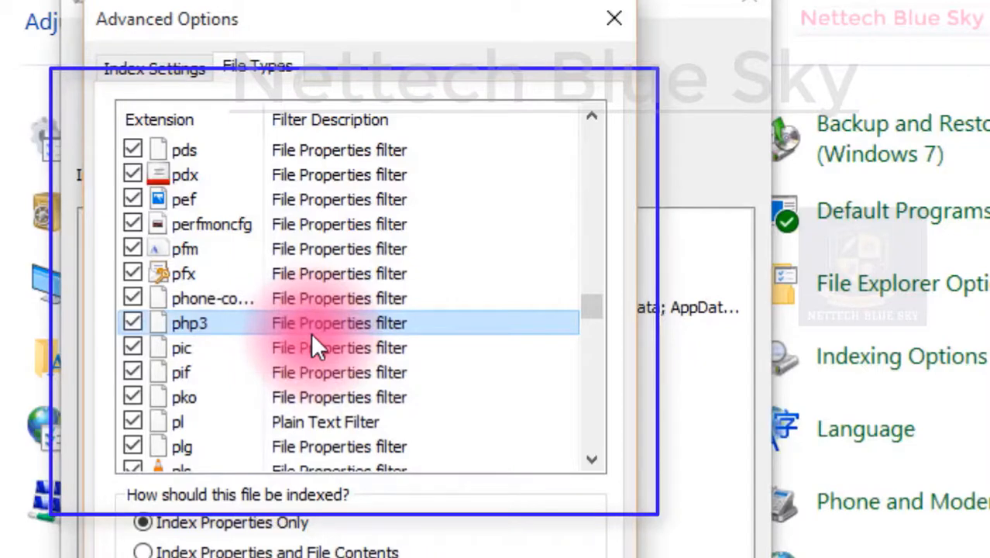
pyautogui.click(313, 373)
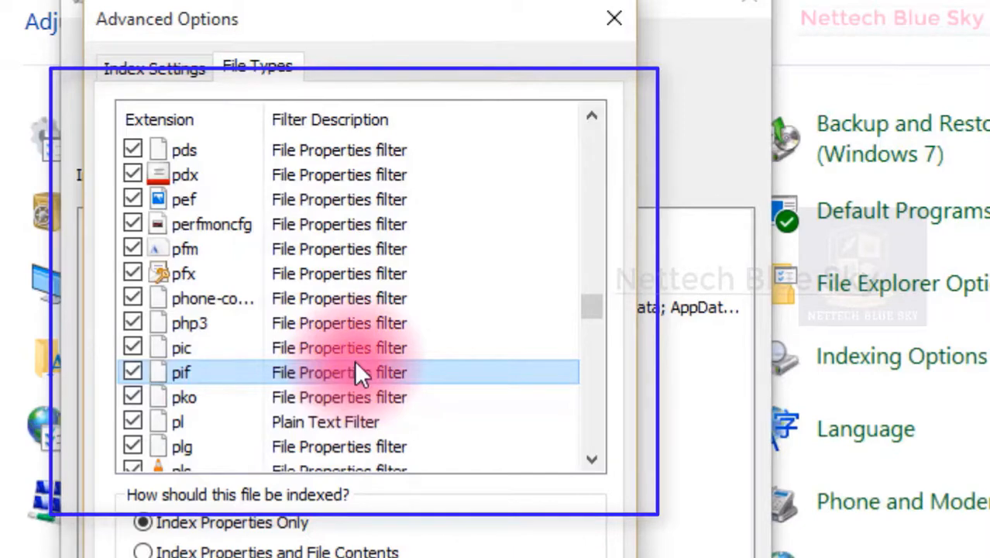
pyautogui.scroll(-10, 356, 363)
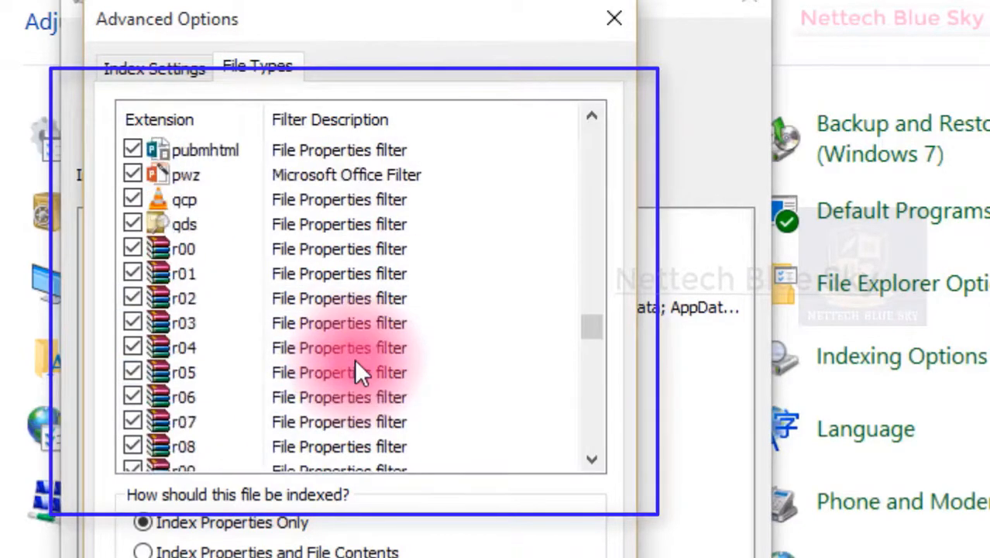
pyautogui.scroll(-20, 356, 362)
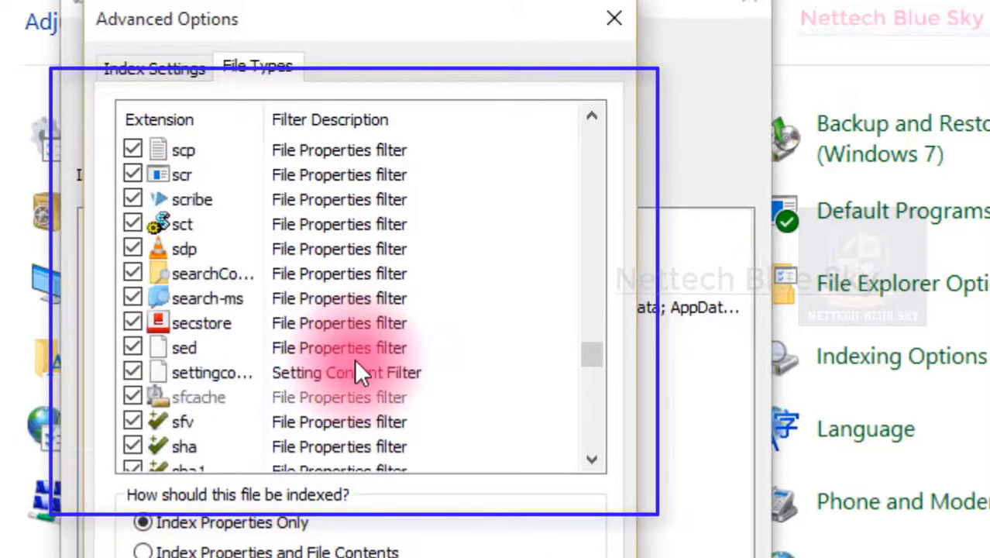
pyautogui.scroll(-20, 356, 361)
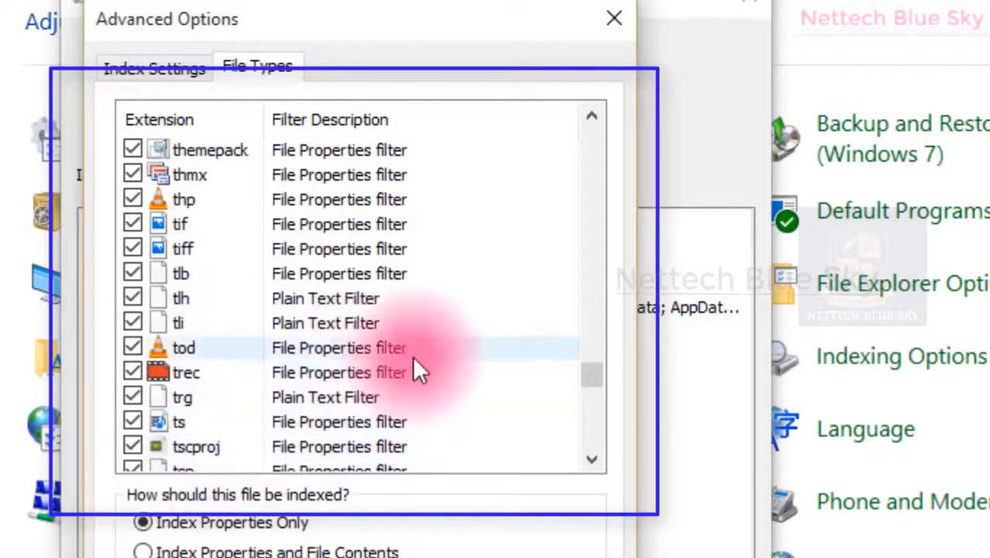
pyautogui.scroll(-15, 413, 358)
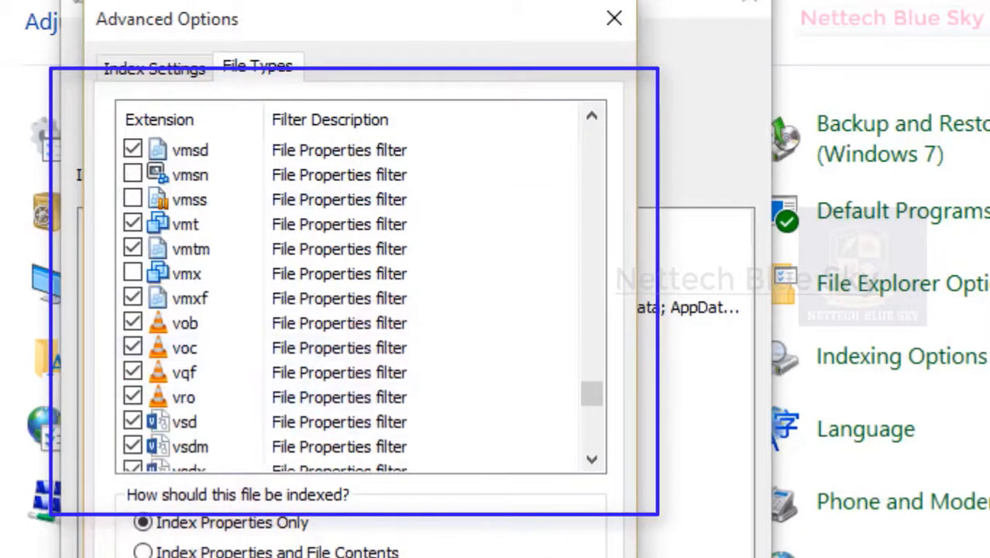
# Step: Search Windows for "winrar" and return to the advanced indexing options without opening a result
pyautogui.press('super')
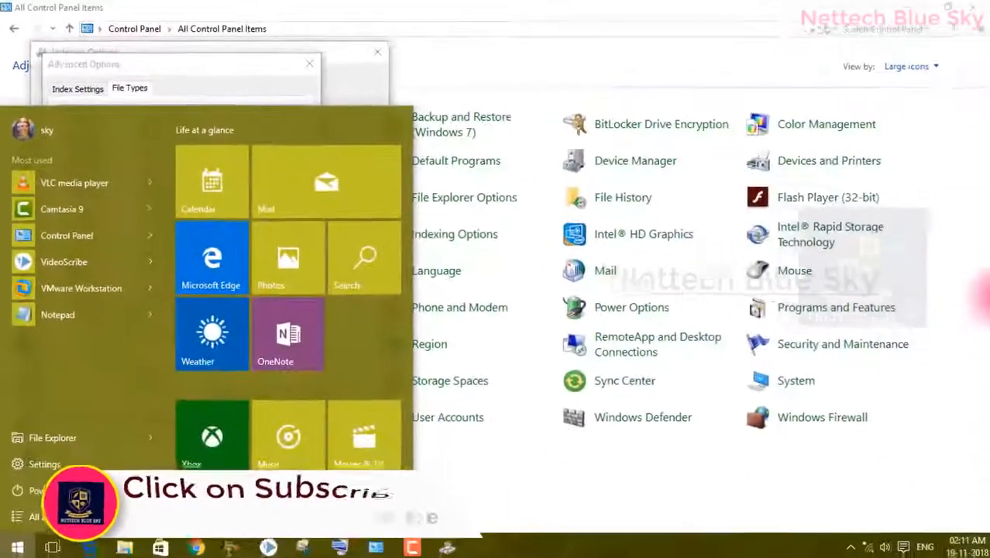
pyautogui.write('wi')
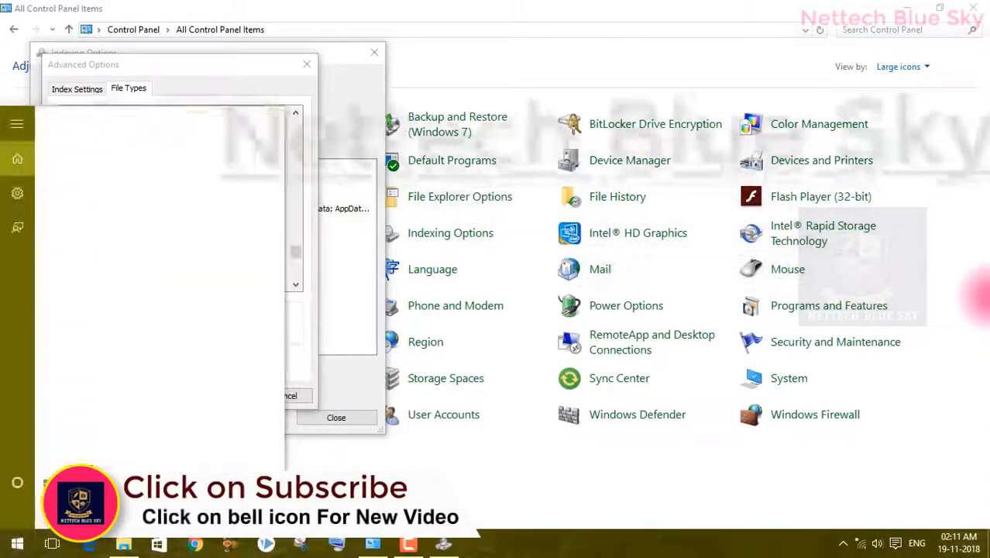
pyautogui.write('nrar')
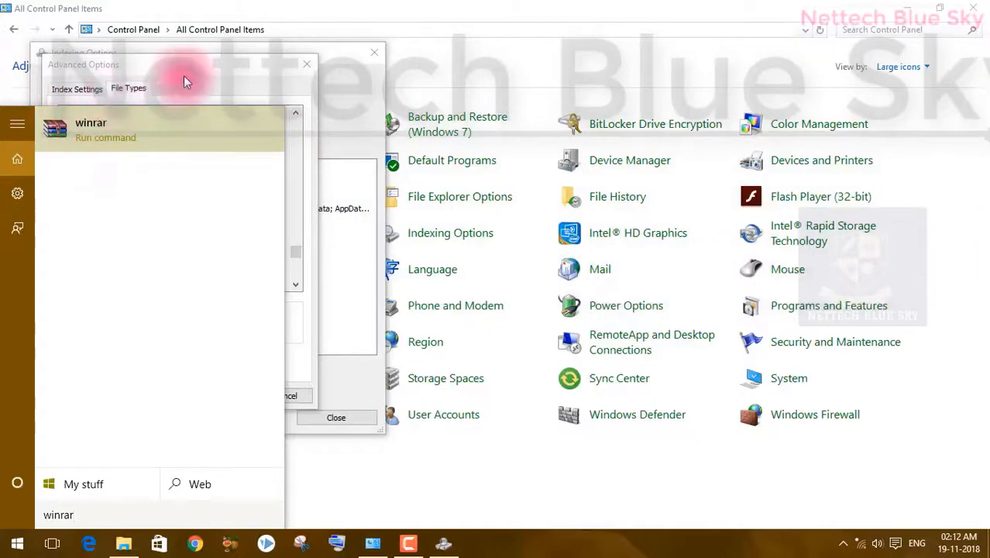
pyautogui.click(186, 68)
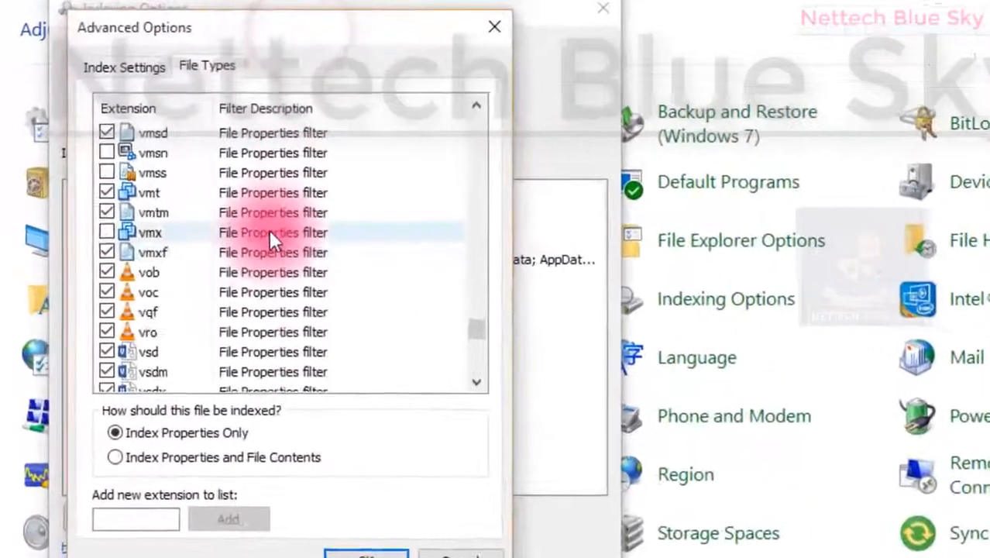
# Step: Examine the remaining file types through the end of the list, and review the extensions in reverse back to those starting with f
pyautogui.scroll(-5, 166, 187)
pyautogui.scroll(-15, 271, 234)
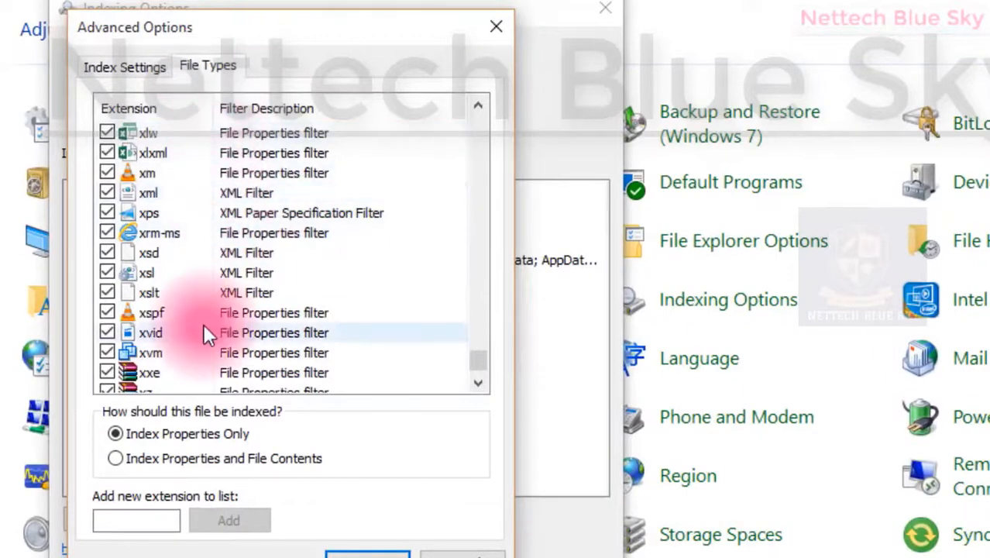
pyautogui.scroll(-3, 238, 294)
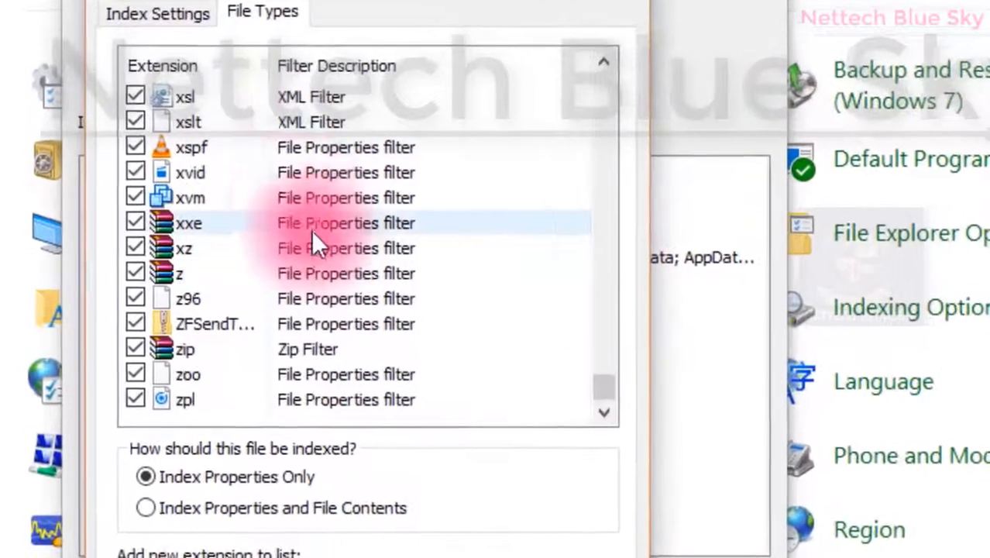
pyautogui.scroll(12, 299, 195)
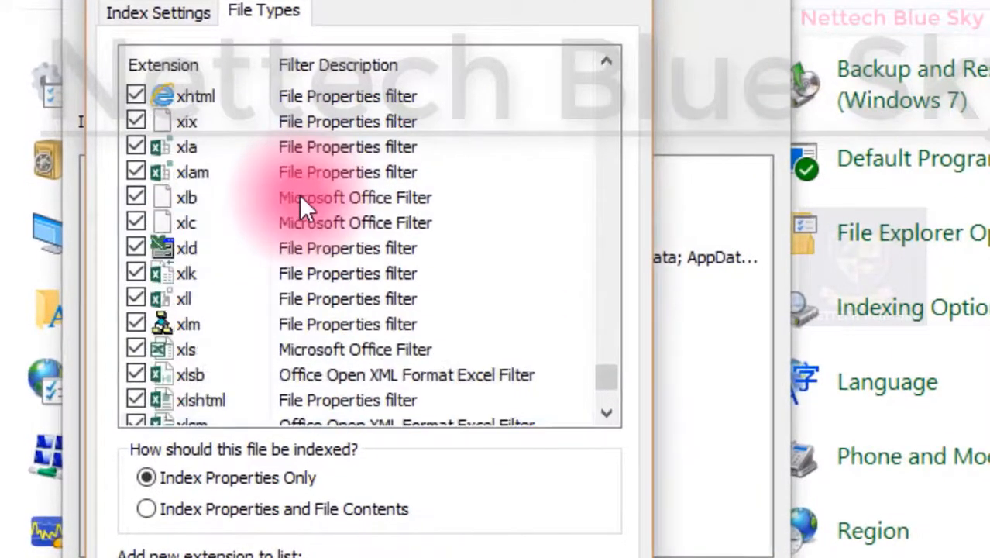
pyautogui.scroll(20, 297, 194)
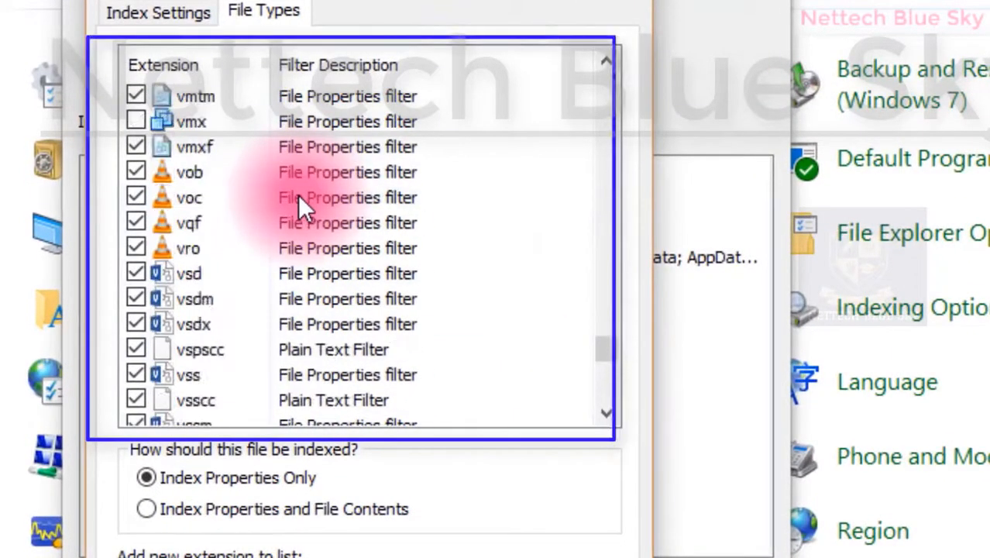
pyautogui.scroll(20, 298, 194)
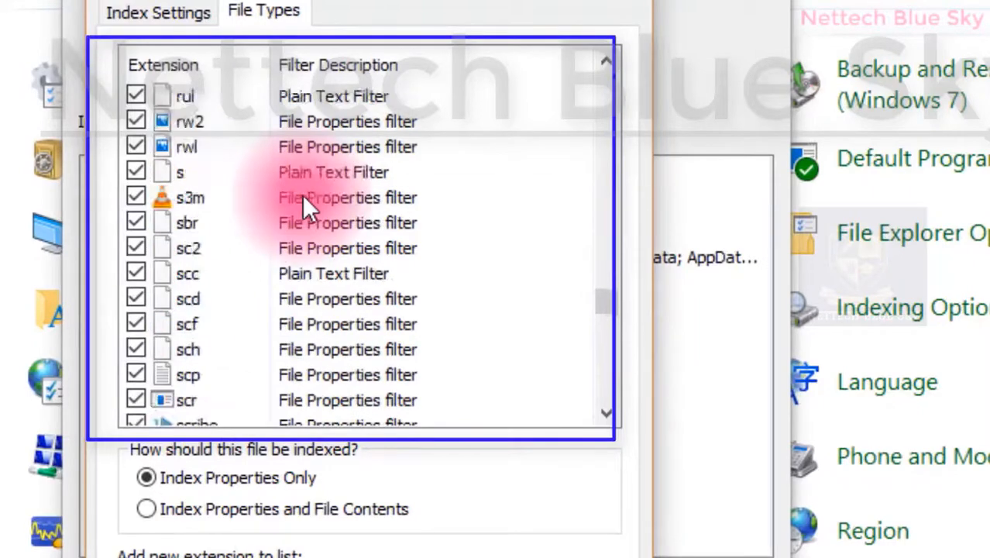
pyautogui.scroll(20, 302, 195)
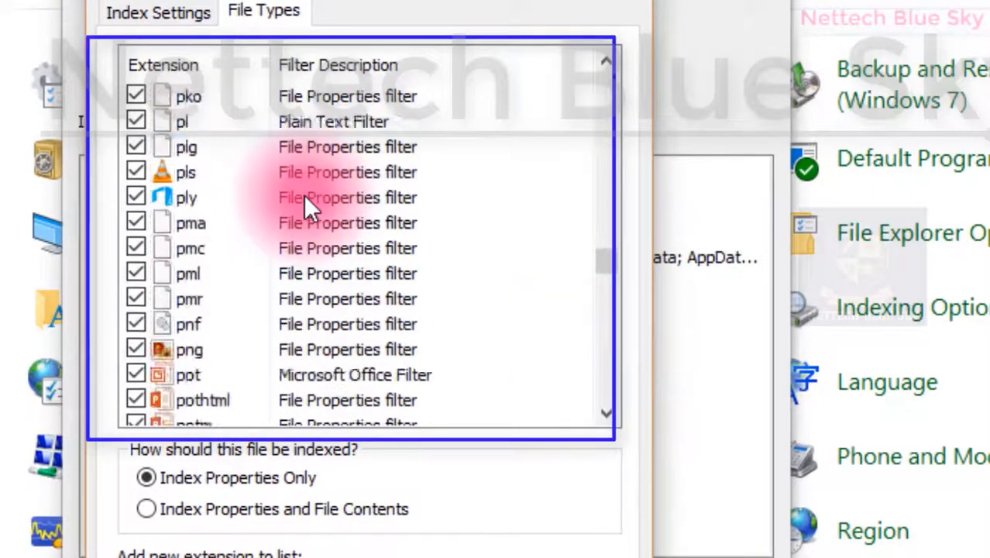
pyautogui.scroll(20, 306, 198)
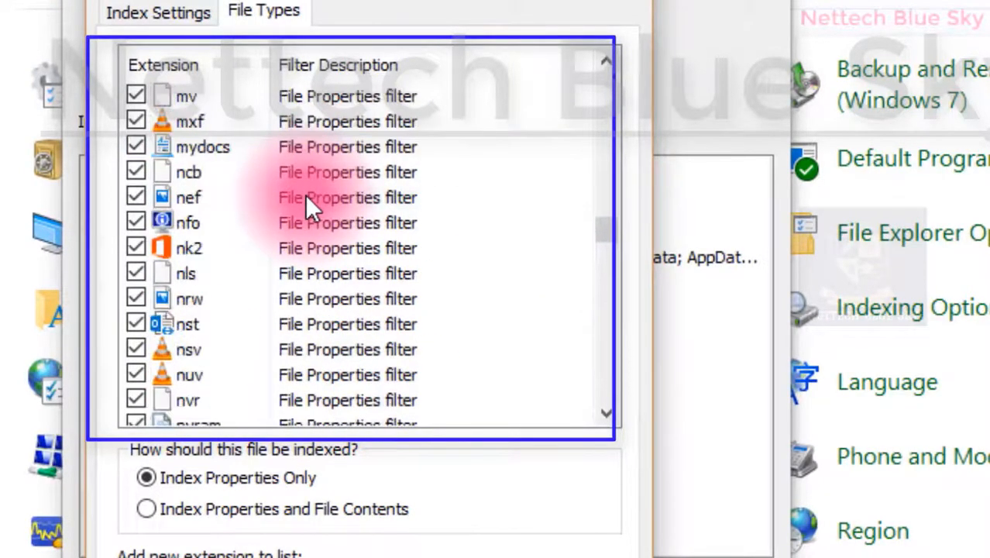
pyautogui.scroll(20, 306, 201)
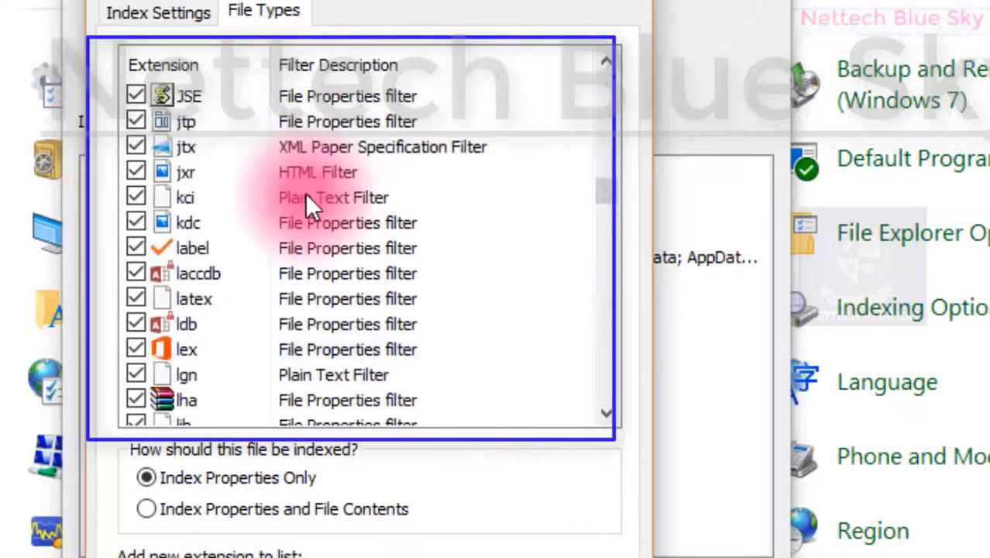
pyautogui.scroll(20, 306, 196)
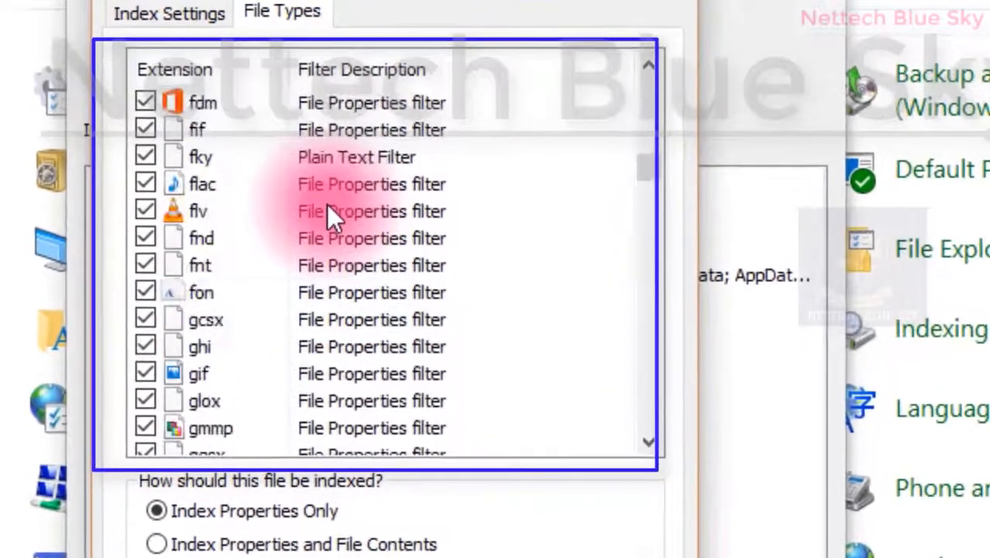
# Step: Examine the remaining indexed file extensions in reverse, from fdm back towards the beginning of the list
pyautogui.scroll(20, 326, 201)
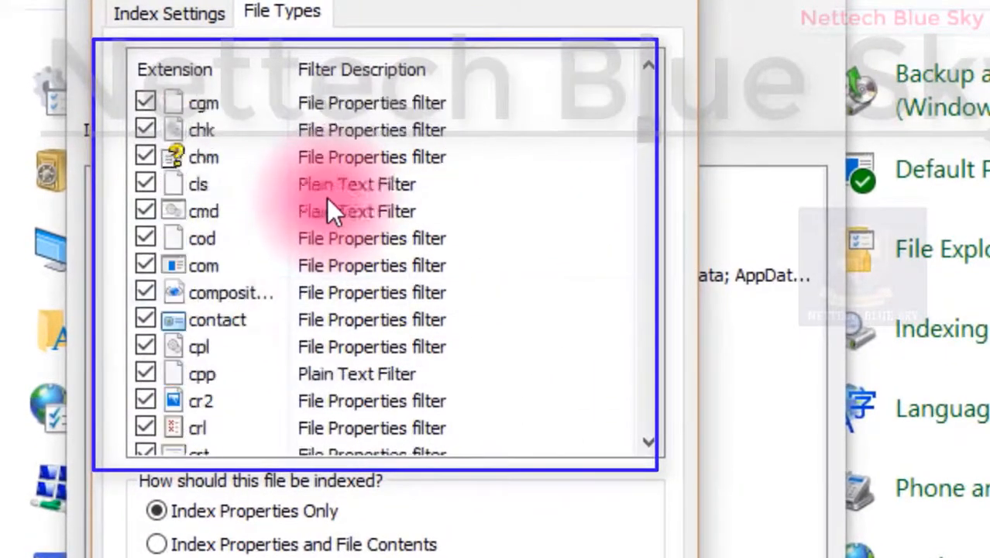
pyautogui.scroll(20, 326, 200)
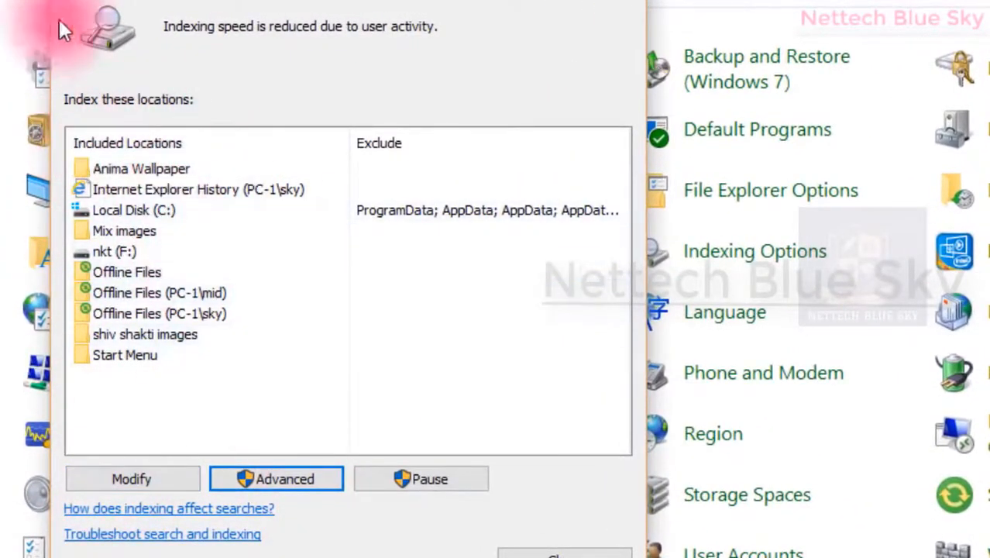
# Step: Open the indexed locations for editing, and look at the videos on the nkt (F:) drive and the Start menu
pyautogui.click(123, 484)
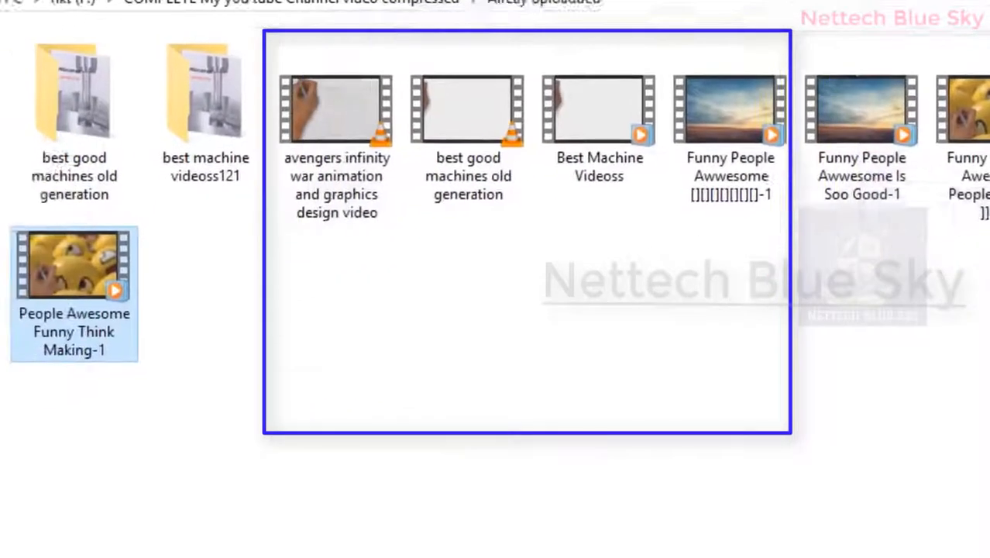
pyautogui.click(86, 59)
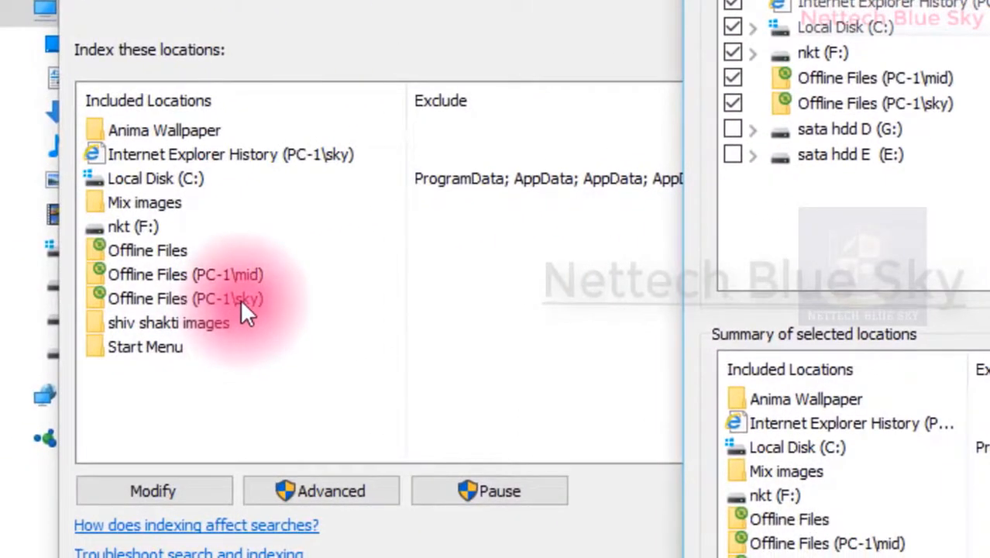
pyautogui.press('super')
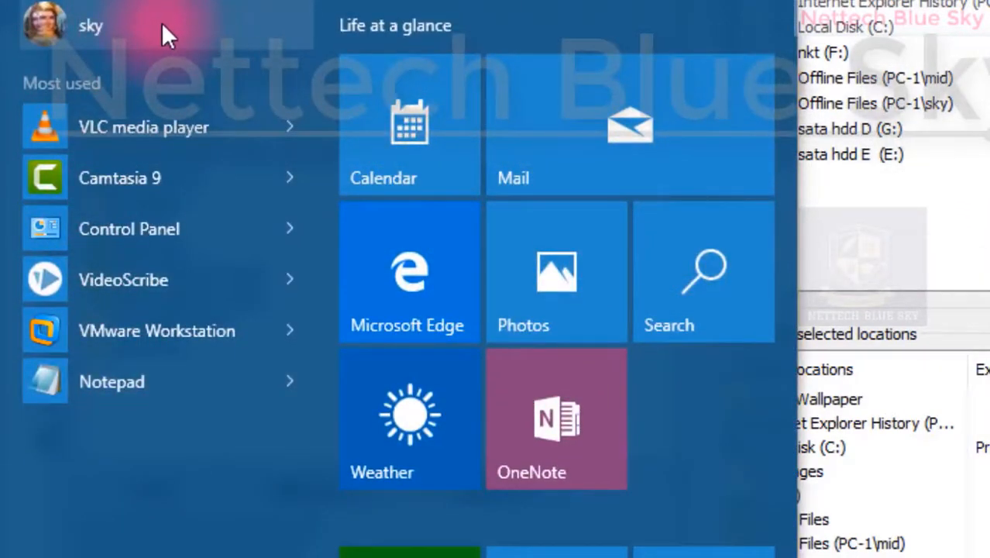
pyautogui.press('super')
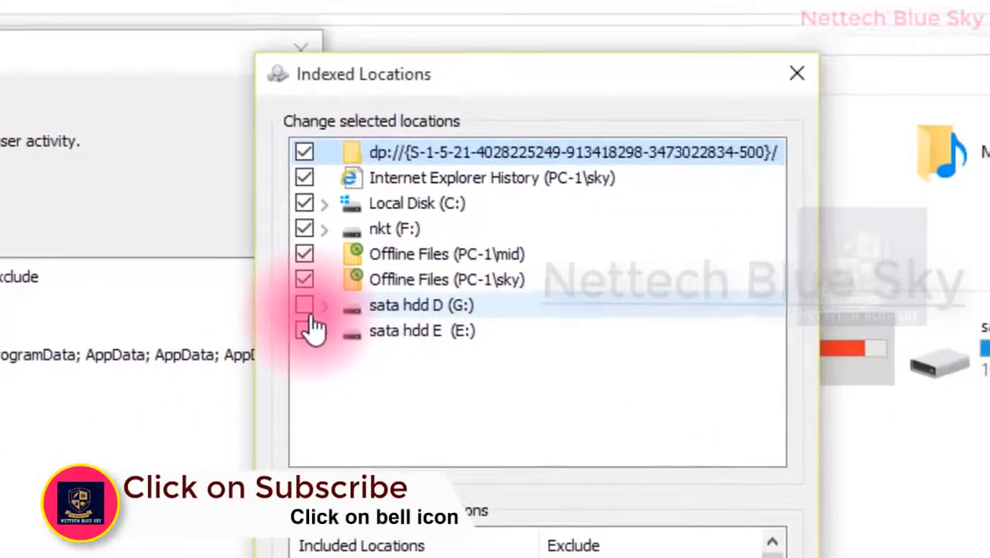
# Step: Add the sata hdd D (G:) drive to the indexed locations and select it among the included locations
pyautogui.click(306, 307)
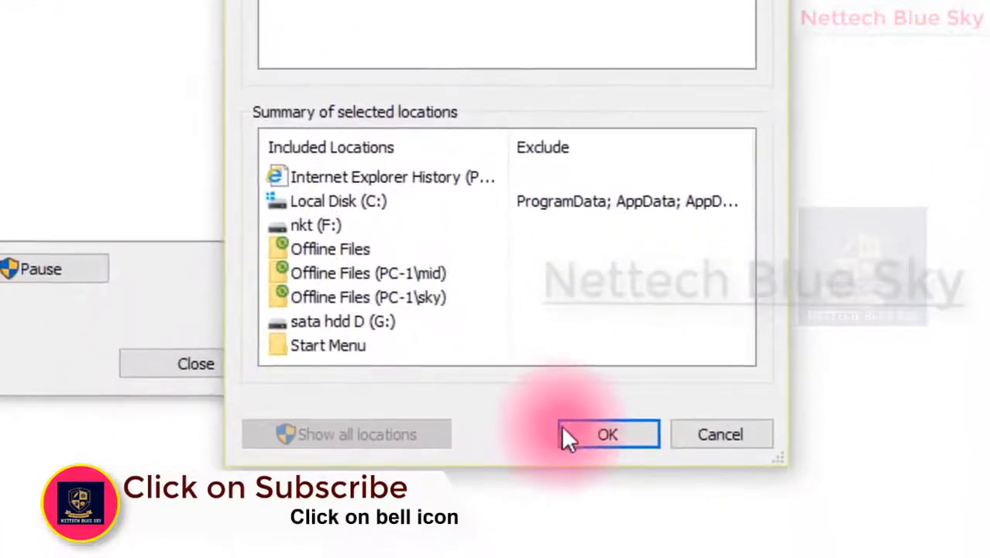
pyautogui.click(565, 434)
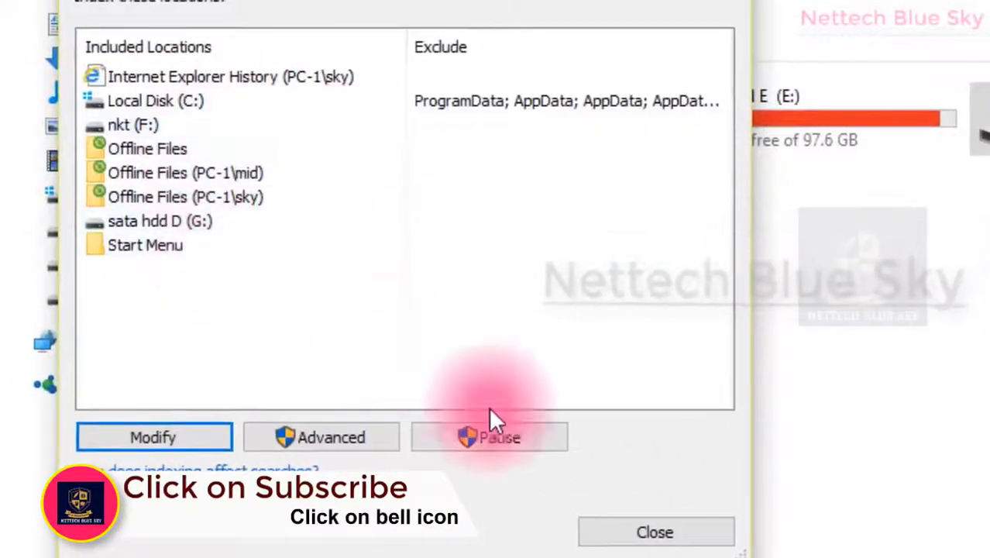
pyautogui.click(174, 220)
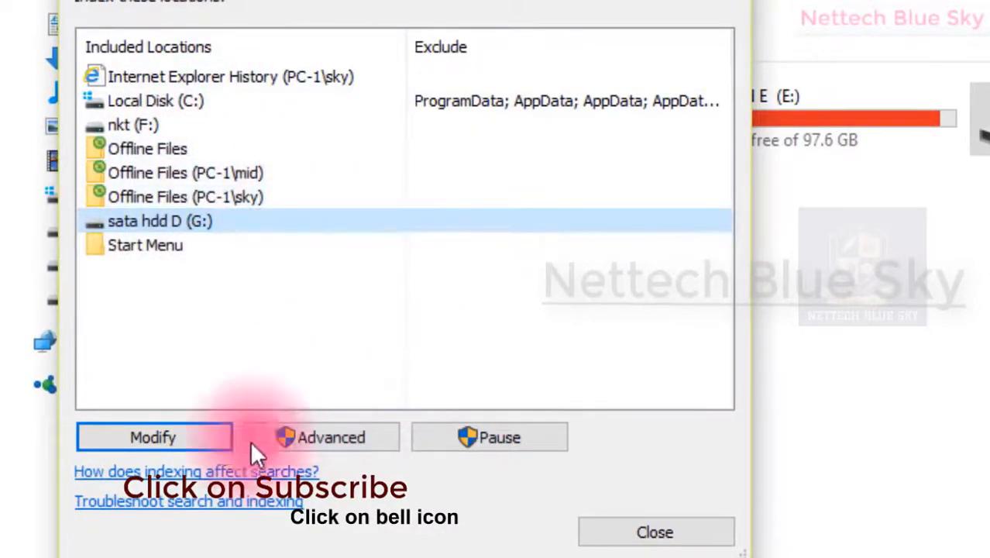
# Step: Remove the nkt (F:) and sata hdd D (G:) drives from the indexed locations, and select the shiv shakti images entry
pyautogui.click(183, 441)
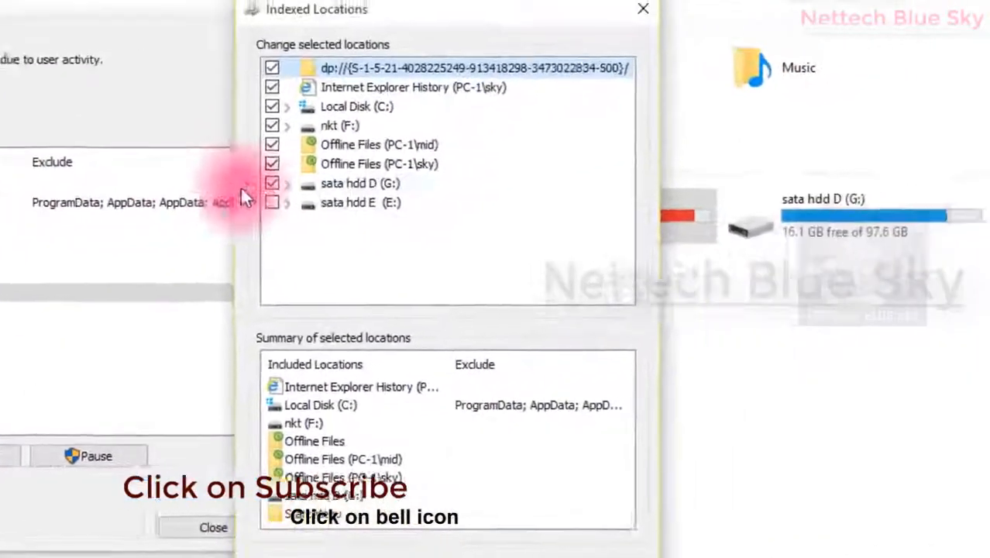
pyautogui.click(254, 130)
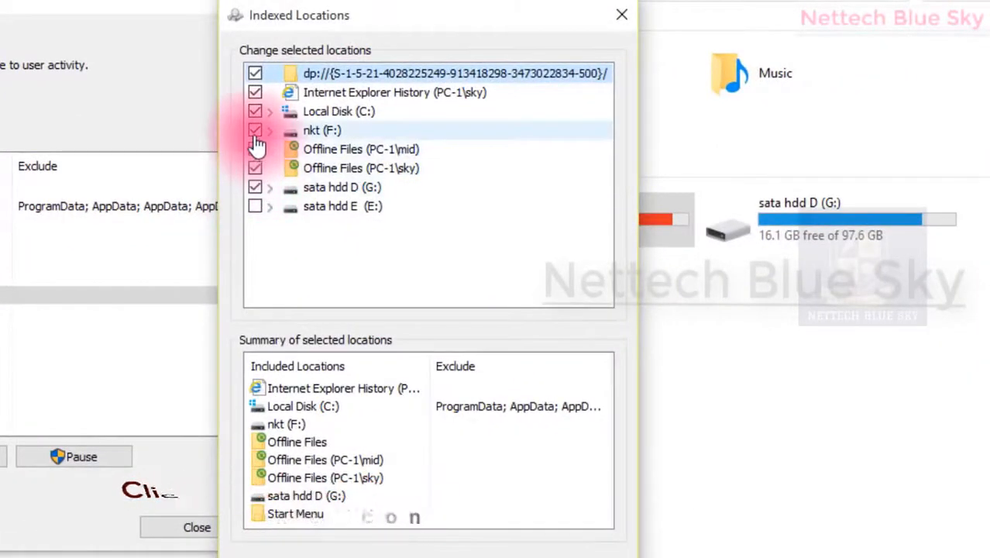
pyautogui.click(258, 189)
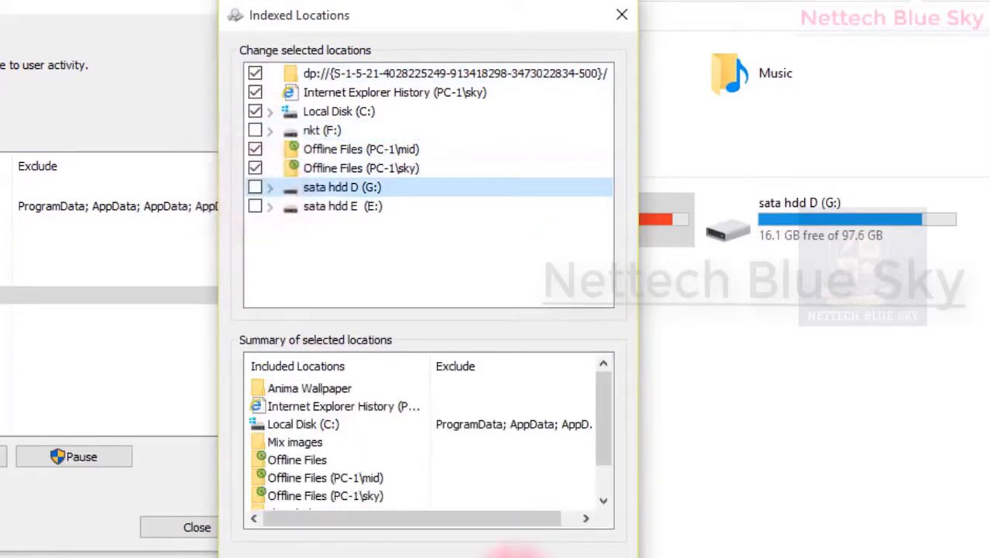
pyautogui.click(518, 549)
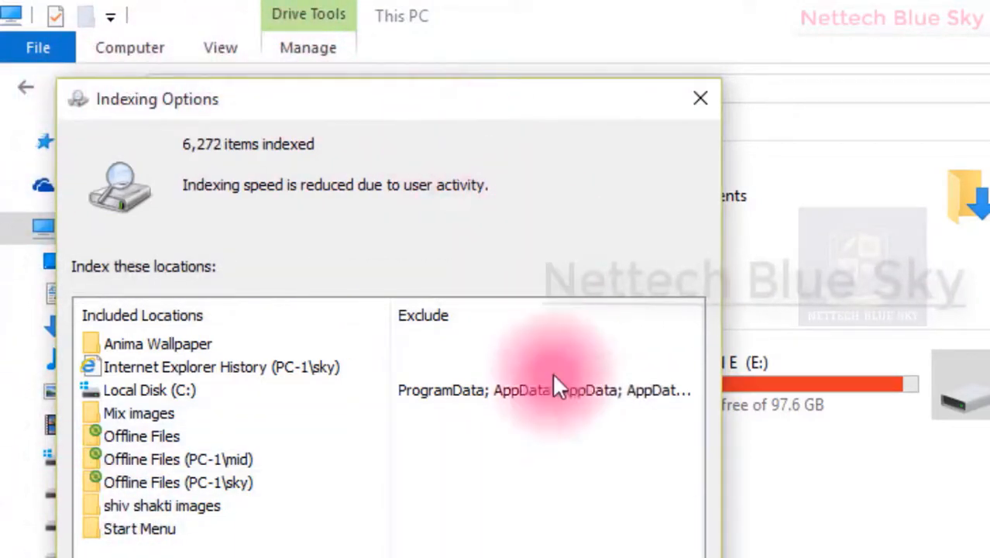
pyautogui.click(155, 506)
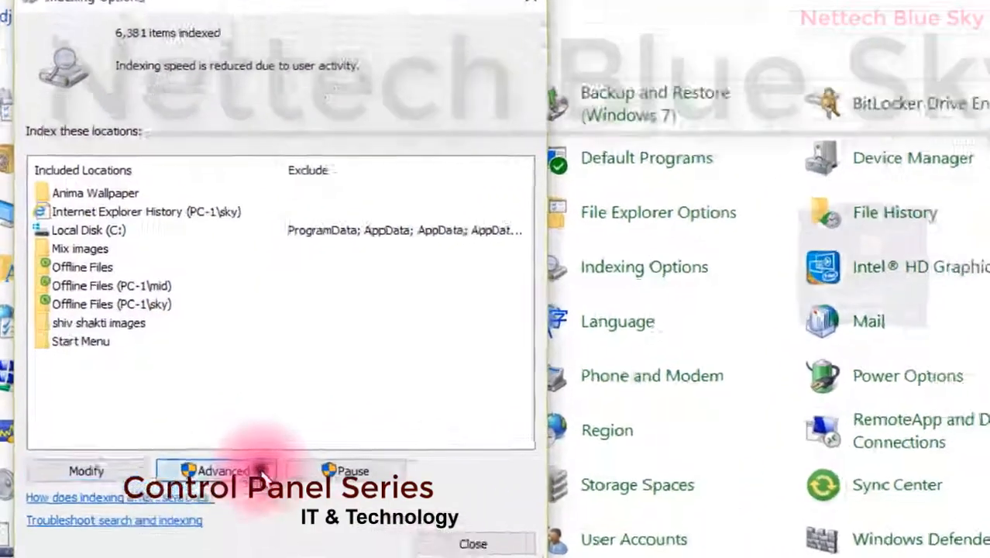
# Step: Review the file types and index settings in the advanced options once more, and close the indexing options
pyautogui.click(231, 458)
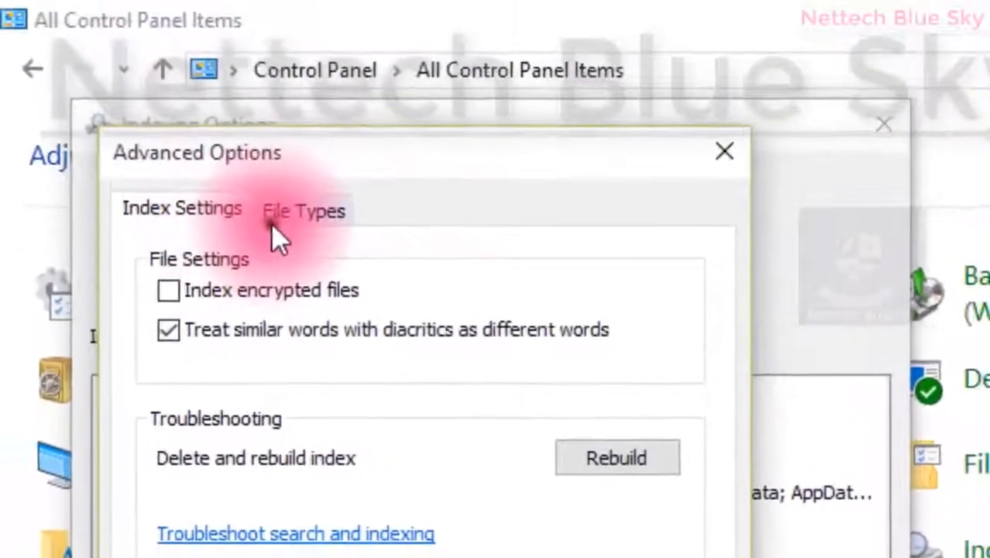
pyautogui.click(309, 189)
pyautogui.click(184, 186)
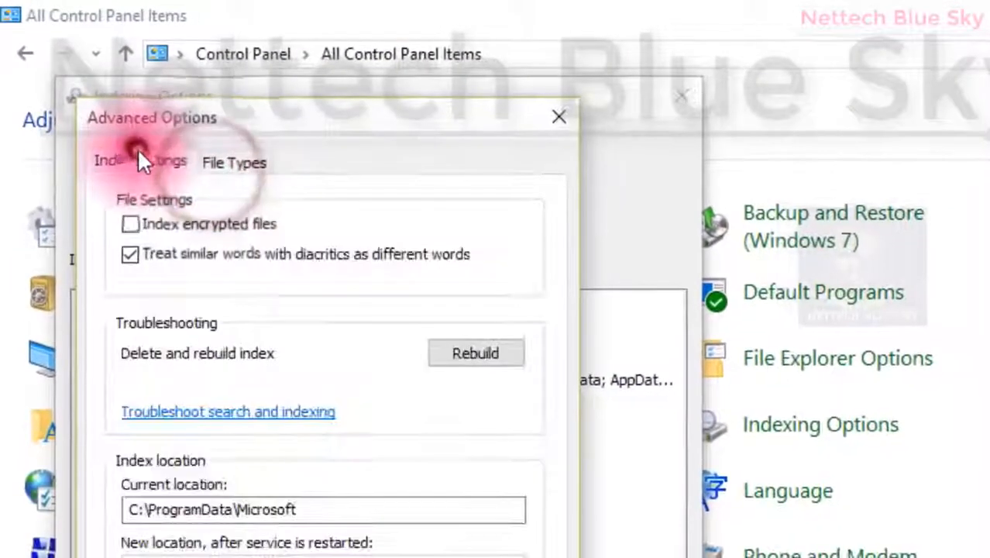
pyautogui.click(515, 556)
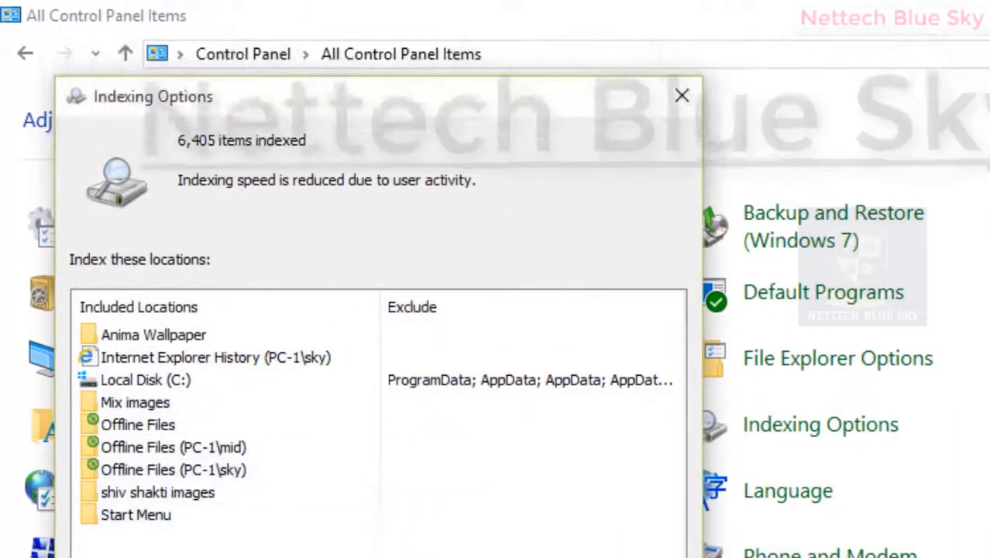
pyautogui.click(640, 554)
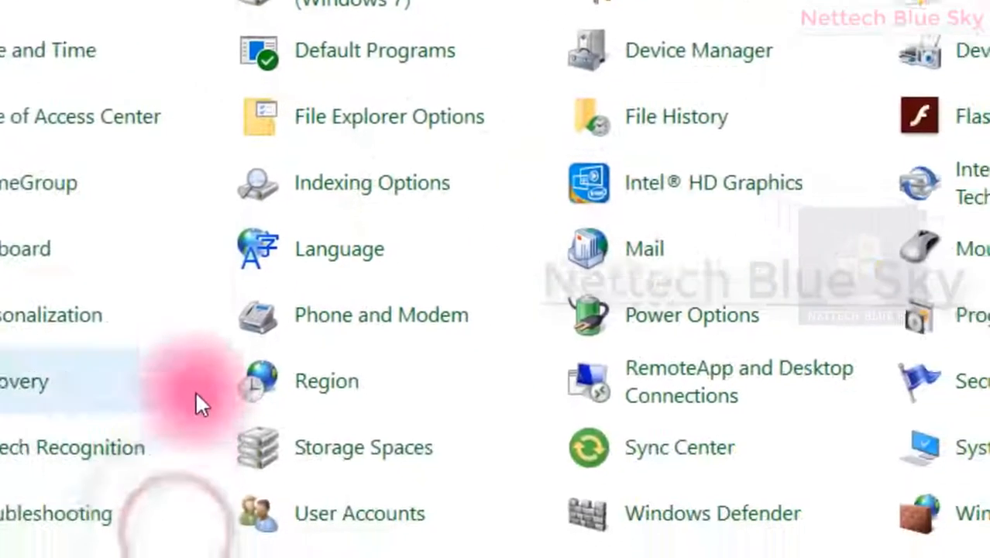